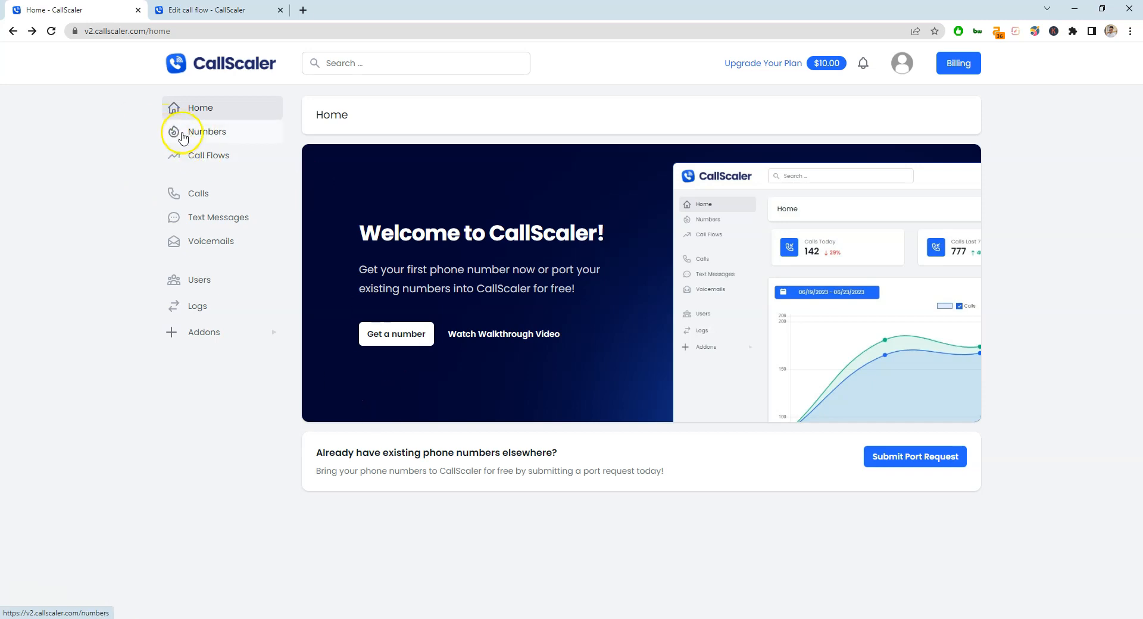
# Highlight the port-request heading on Home, then switch to the Test call flow editor tab.
pyautogui.moveTo(316, 453); pyautogui.dragTo(539, 447)
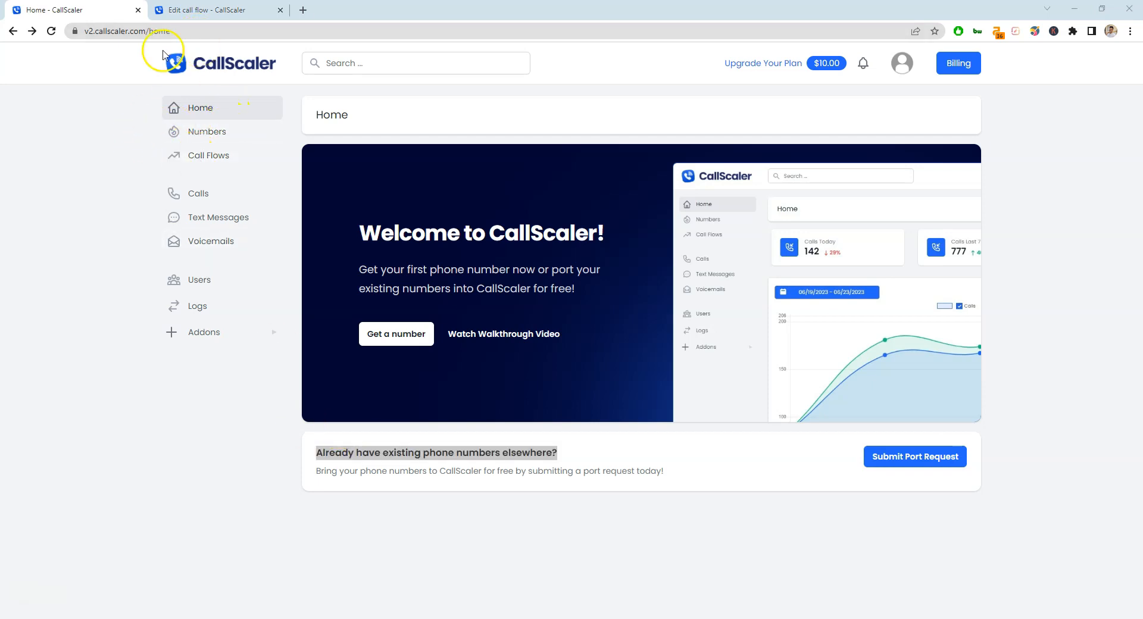
pyautogui.click(205, 11)
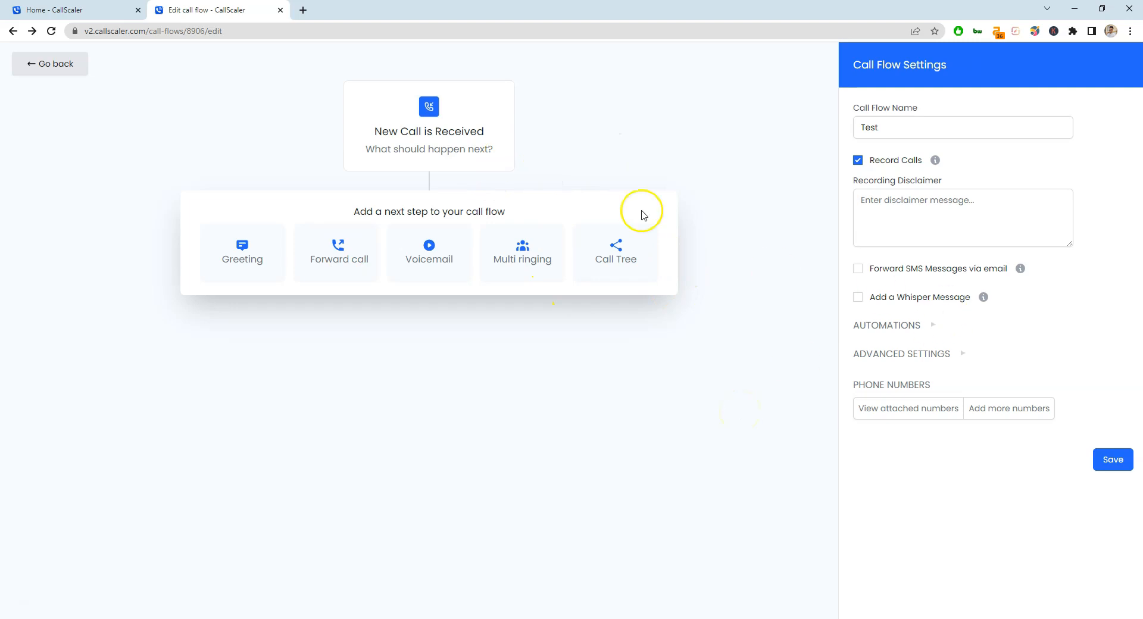
# Add a Forward call step to the Test flow, delete it, and return to the Home tab.
pyautogui.moveTo(493, 156); pyautogui.dragTo(369, 142)
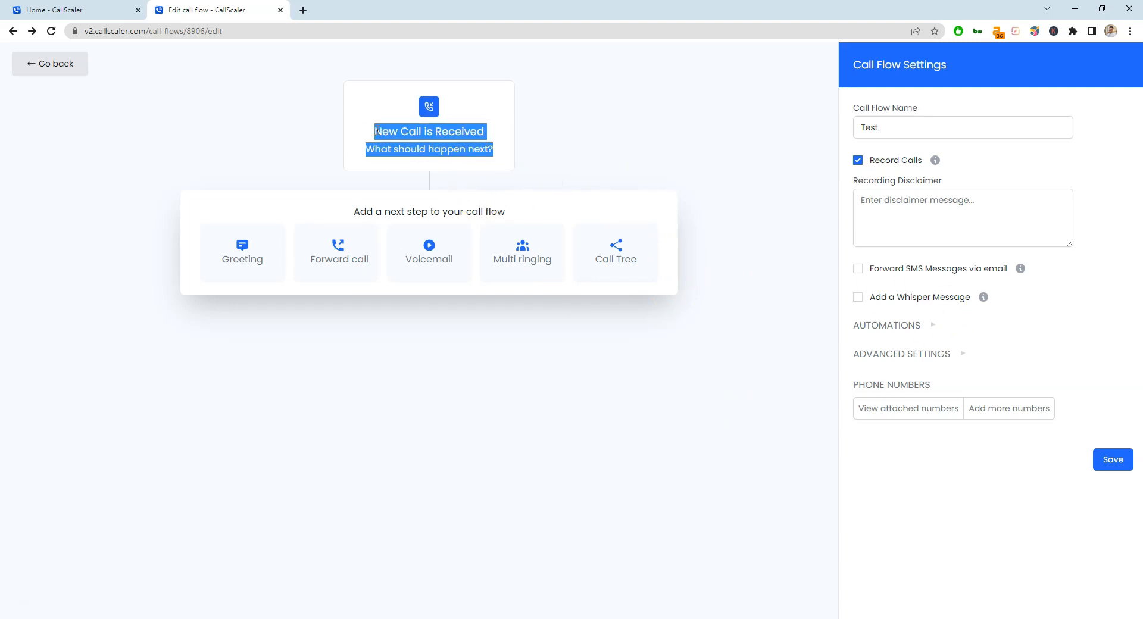
pyautogui.click(377, 131)
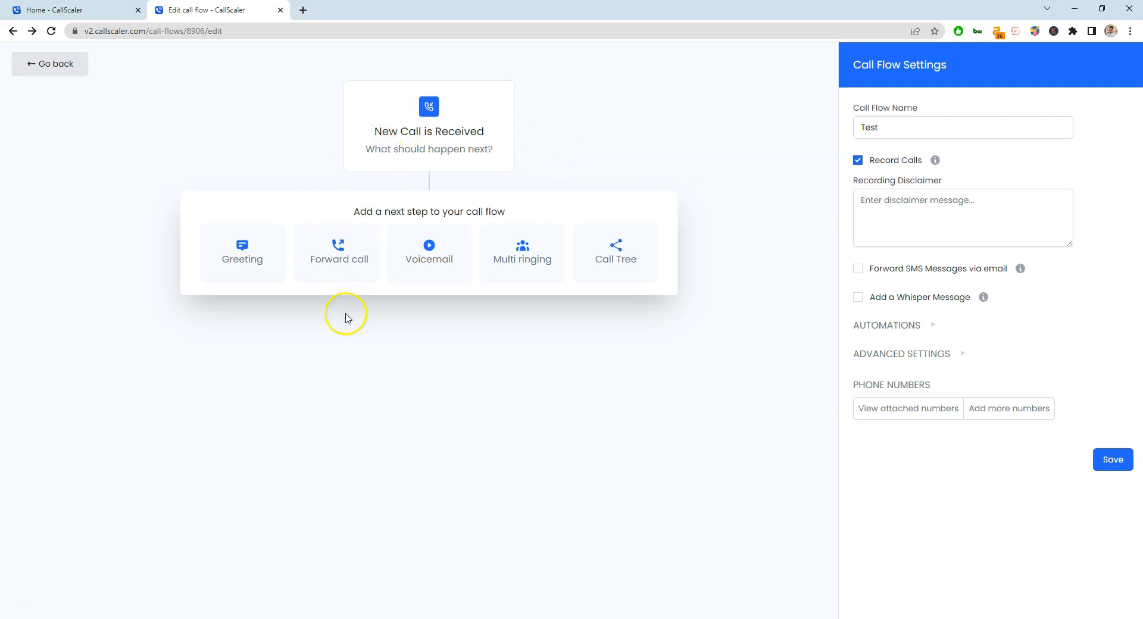
pyautogui.click(338, 262)
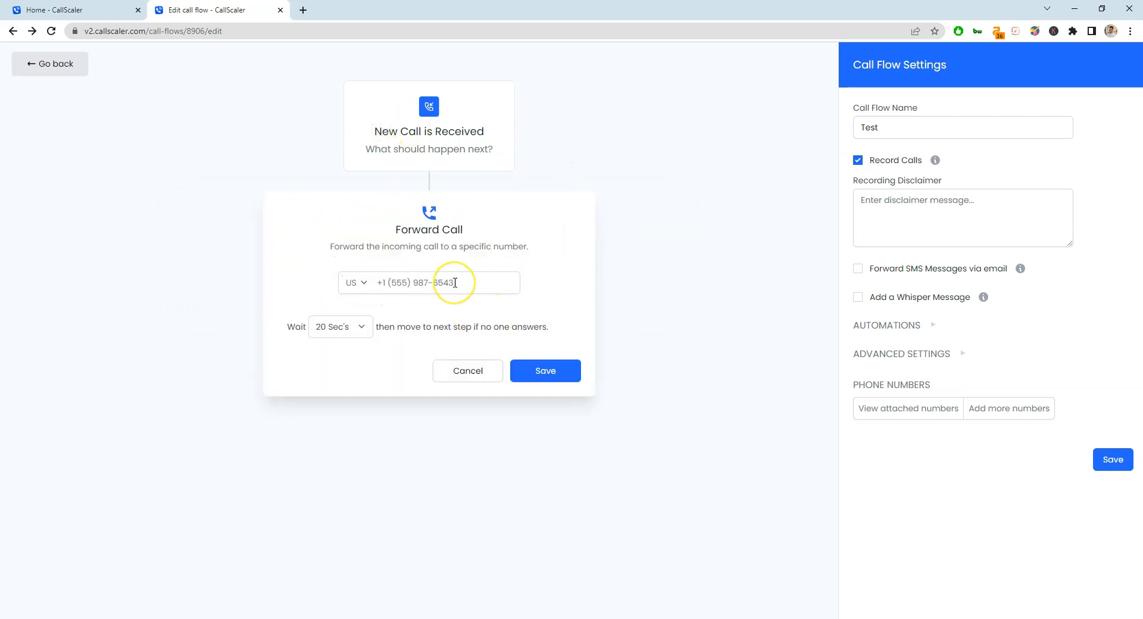
pyautogui.click(467, 371)
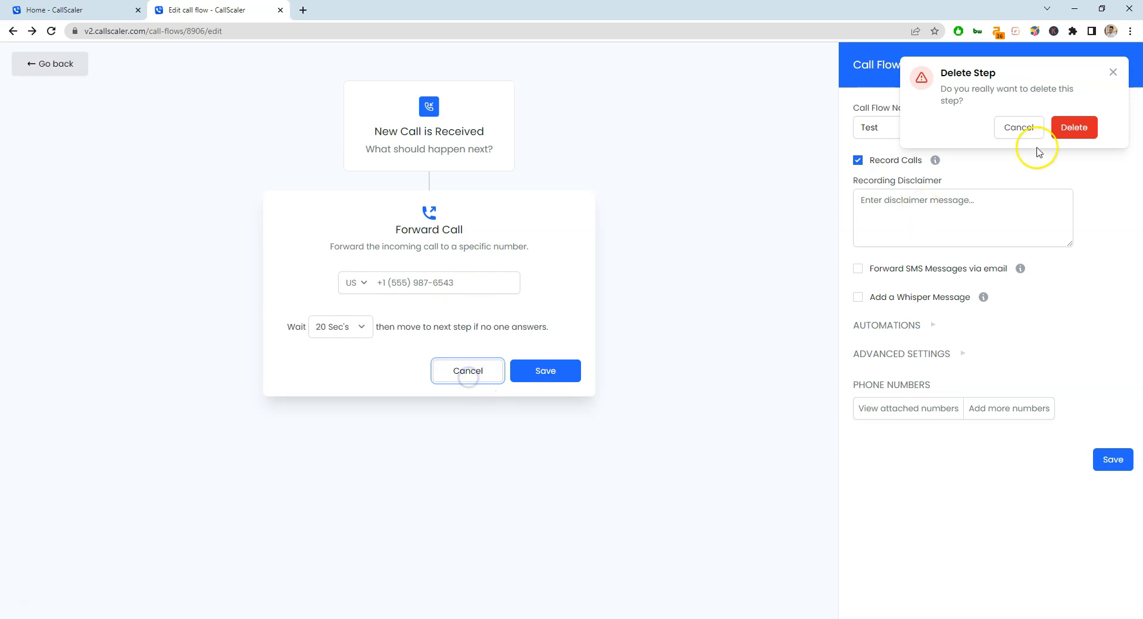
pyautogui.click(1070, 127)
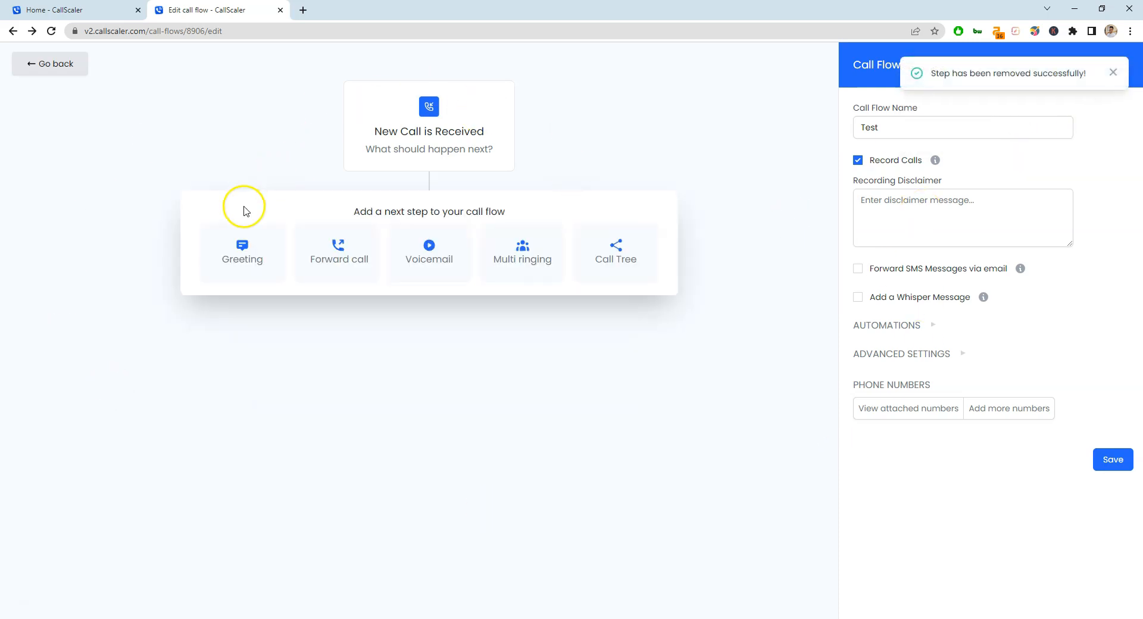
pyautogui.click(76, 10)
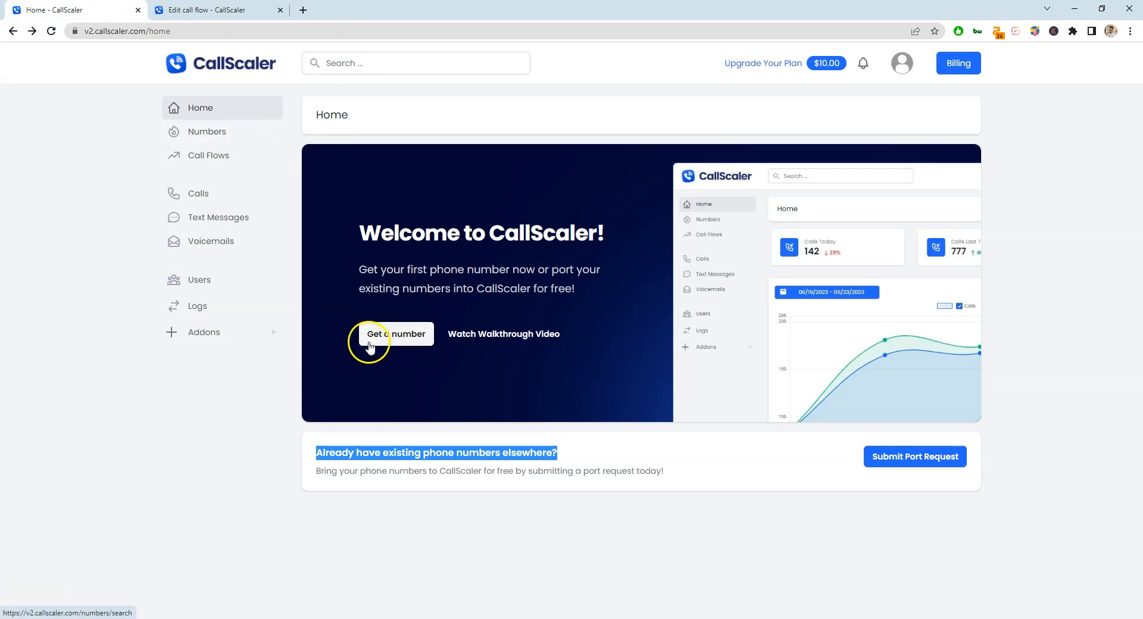
# Search for Local numbers in area code 573.
pyautogui.click(366, 348)
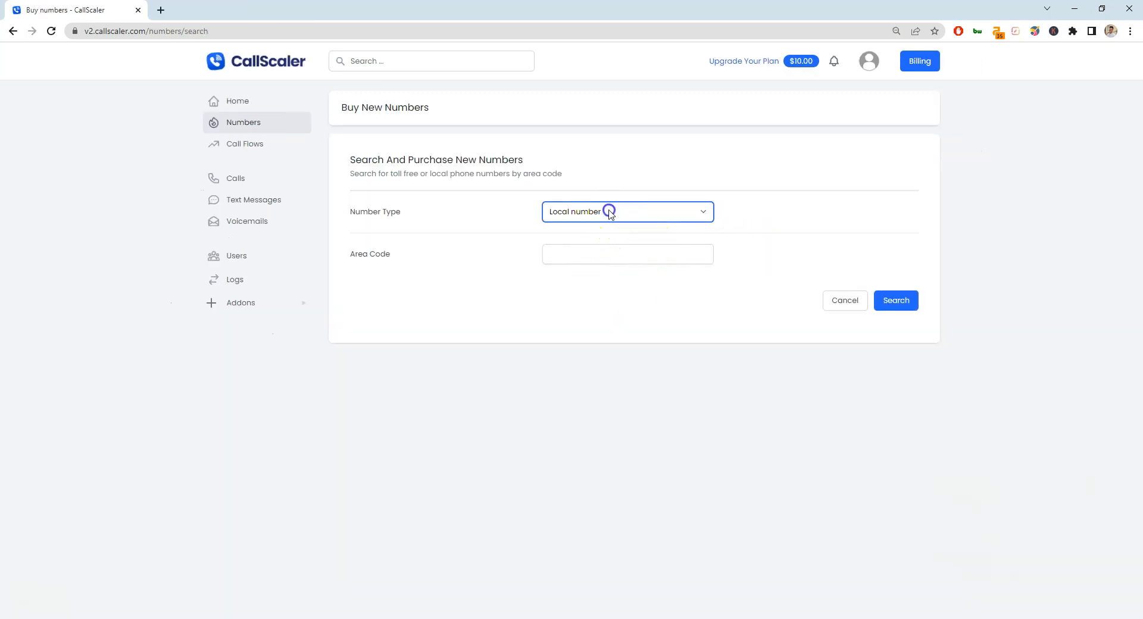
pyautogui.click(610, 213)
pyautogui.click(585, 255)
pyautogui.click(603, 217)
pyautogui.click(638, 253)
pyautogui.click(605, 255)
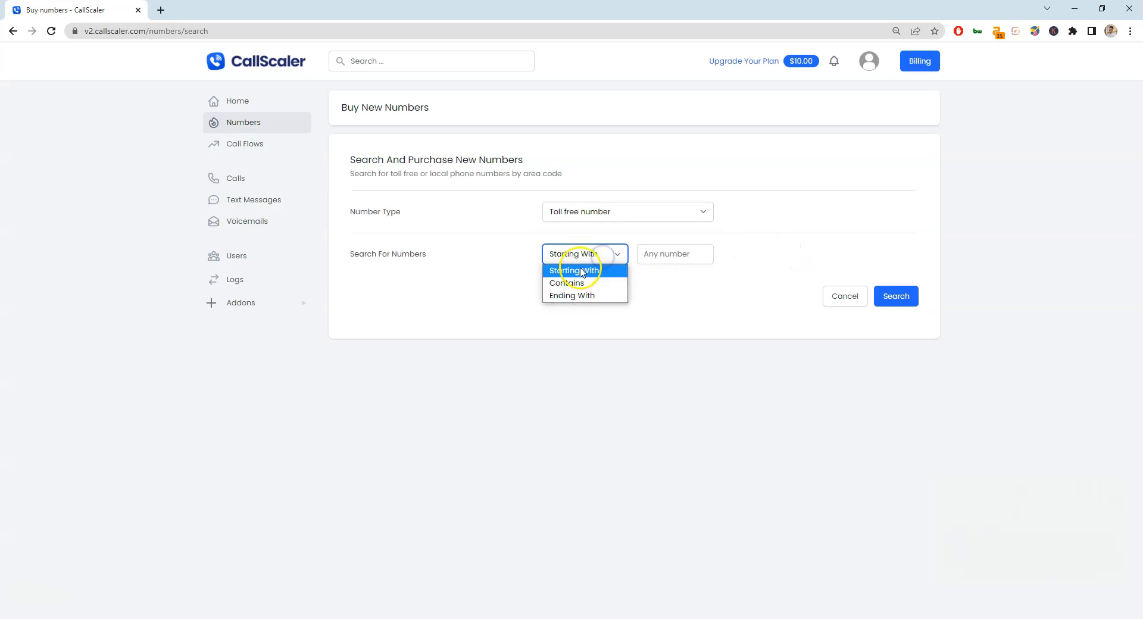
pyautogui.click(583, 273)
pyautogui.click(617, 211)
pyautogui.click(578, 240)
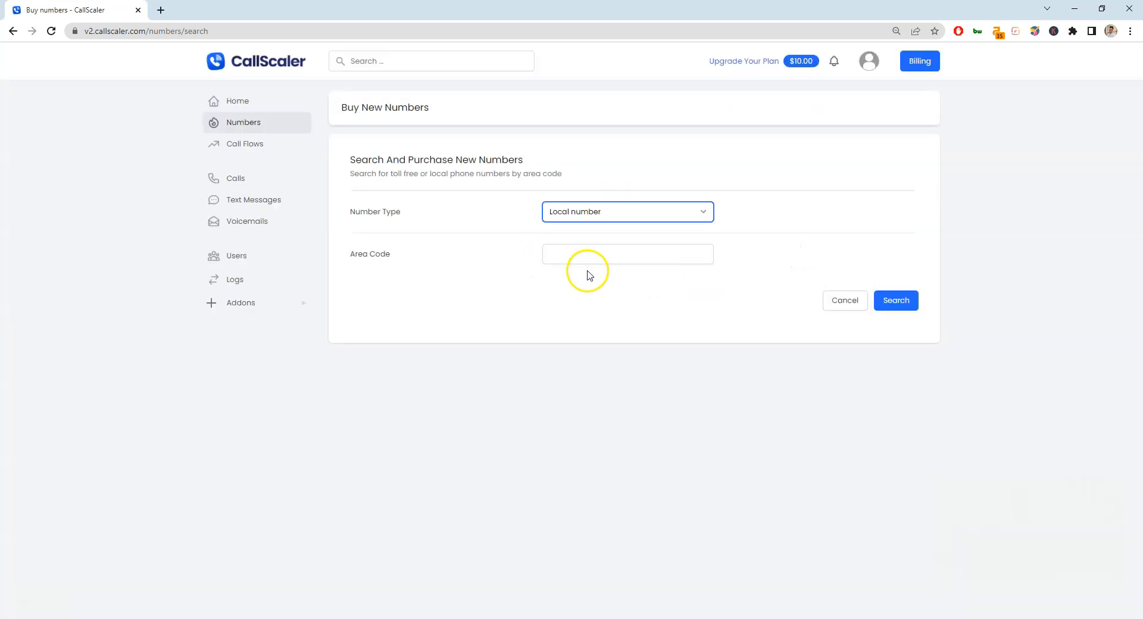
pyautogui.click(596, 259)
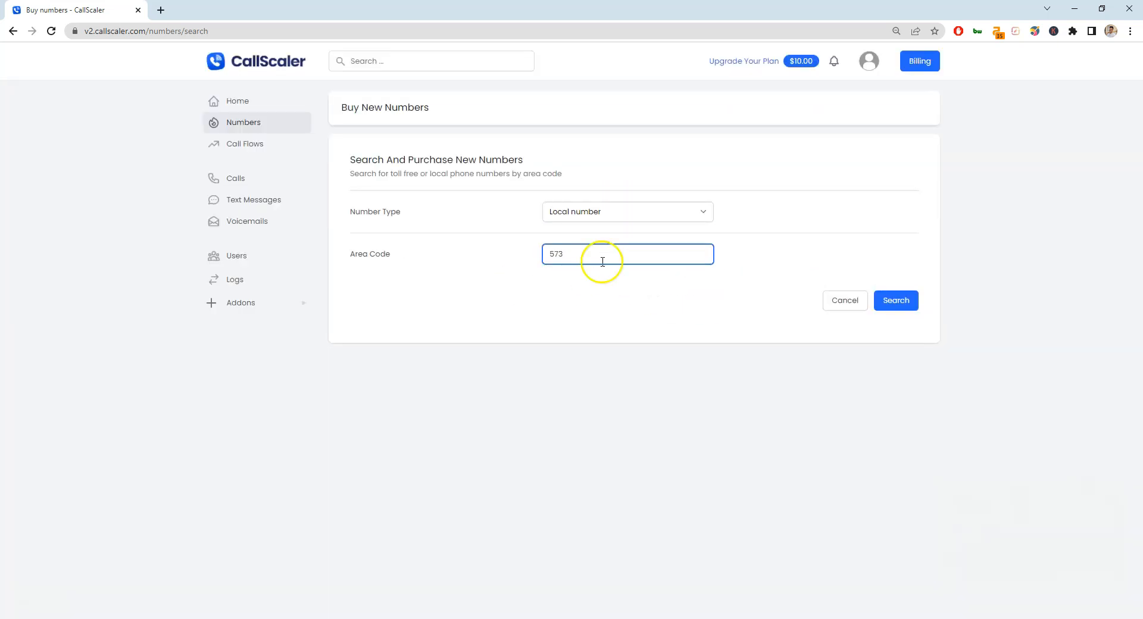
pyautogui.click(895, 300)
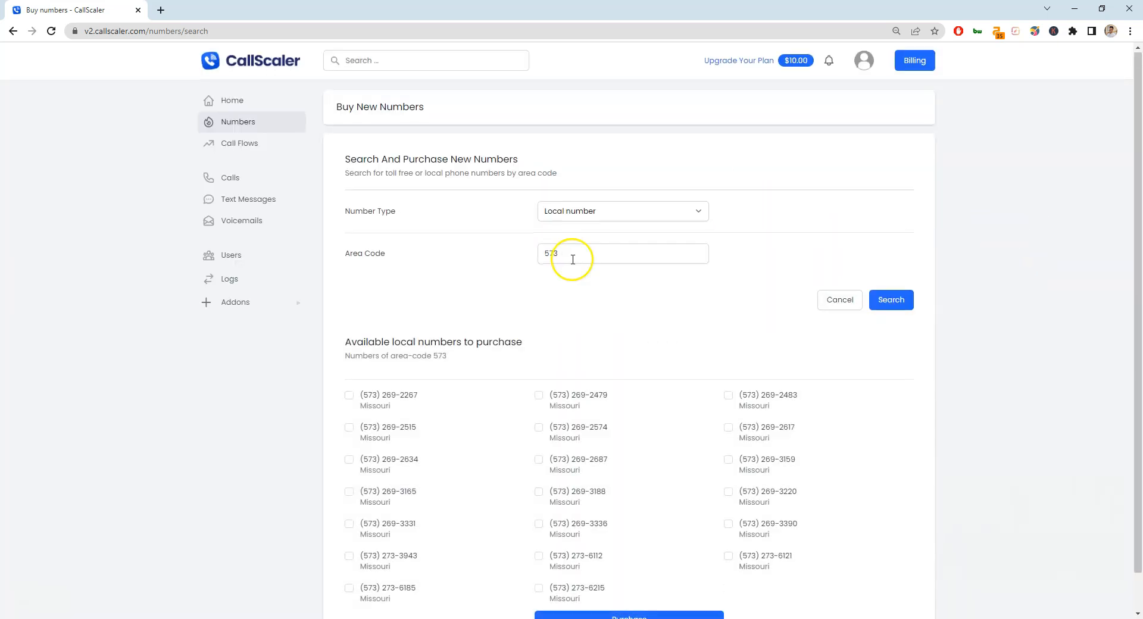
pyautogui.scroll(-1, 571, 339)
pyautogui.click(539, 356)
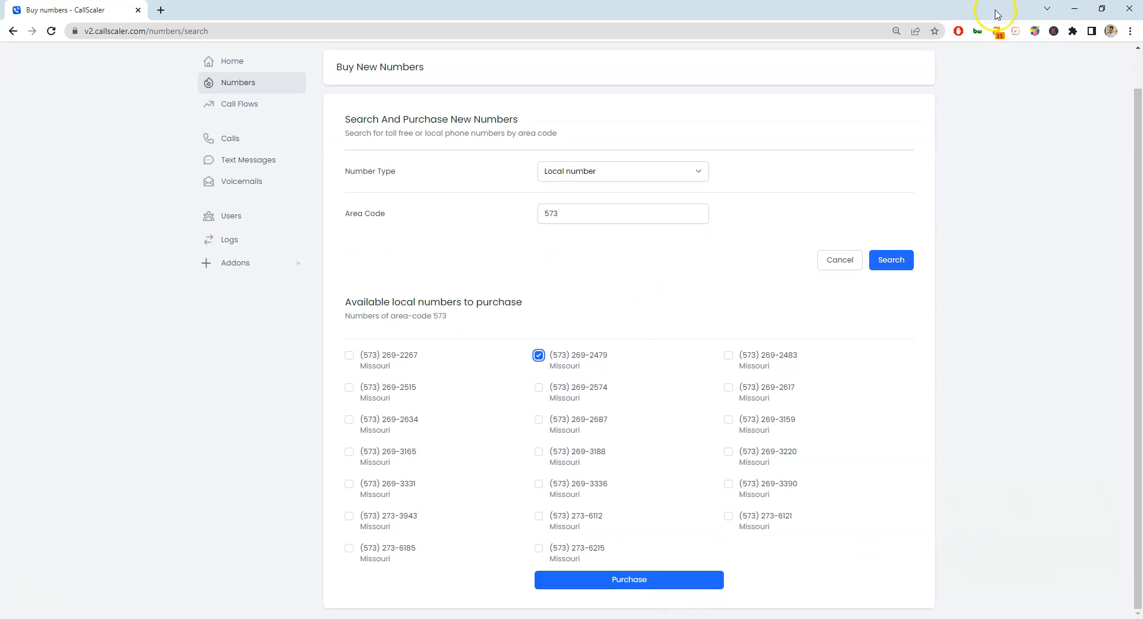
pyautogui.click(539, 388)
pyautogui.click(539, 421)
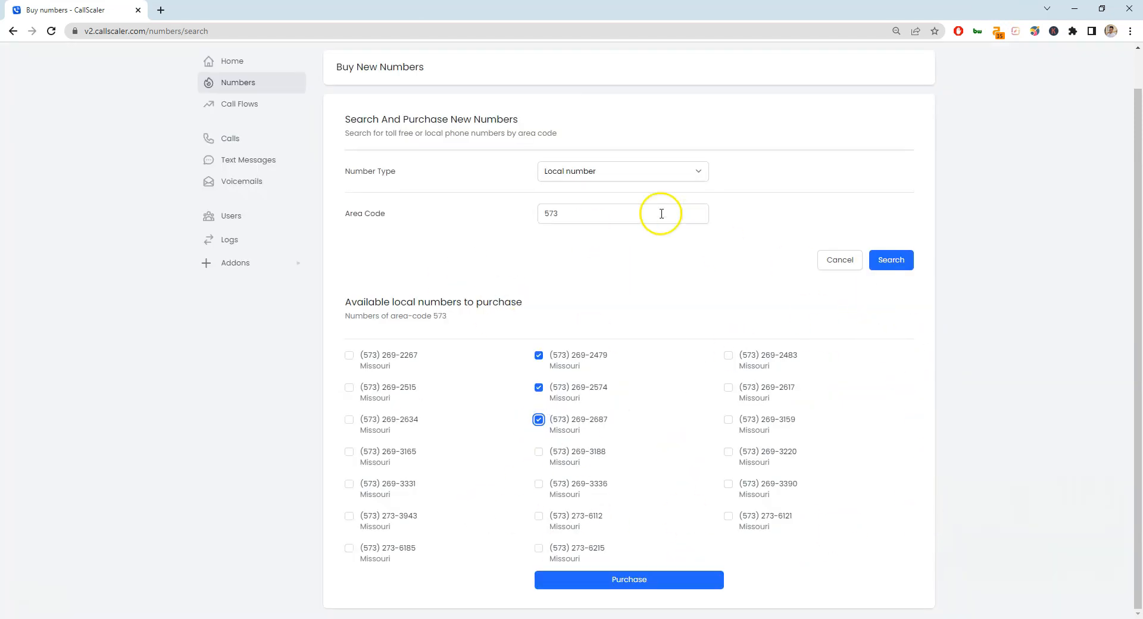
pyautogui.scroll(1, 396, 113)
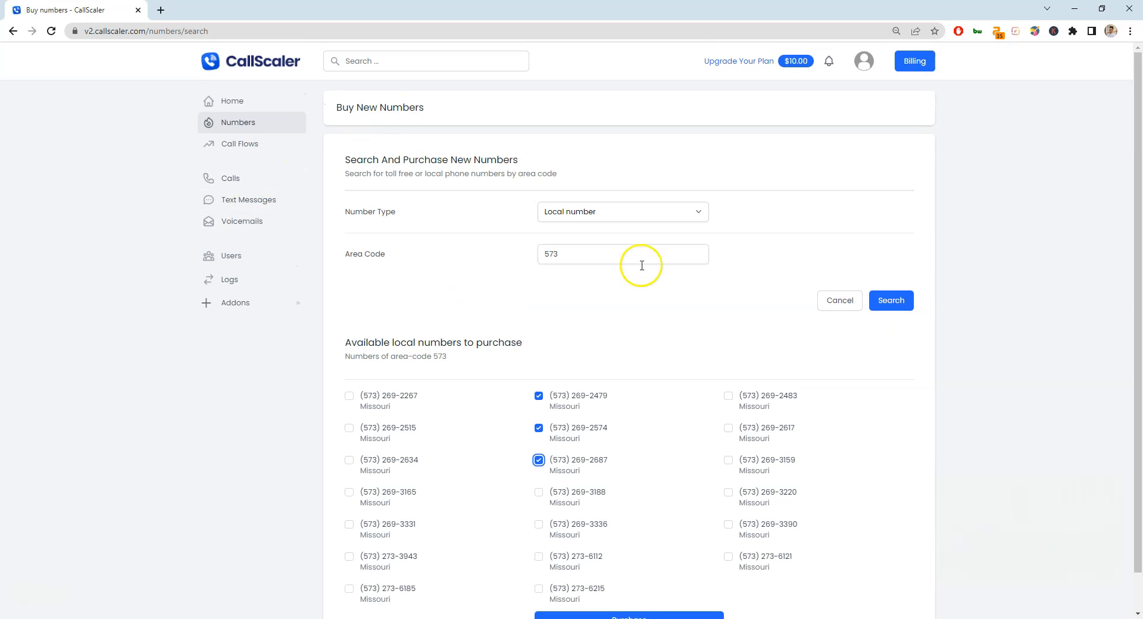
pyautogui.click(251, 148)
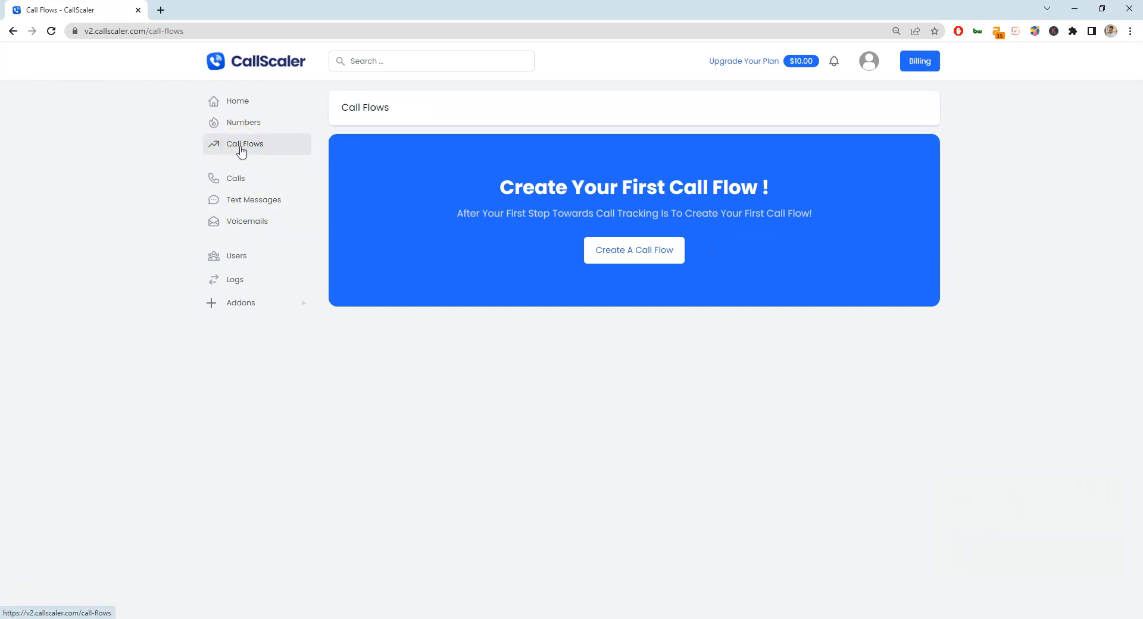
# Create a new call flow titled 'Test' and open it in the editor.
pyautogui.click(611, 255)
pyautogui.click(583, 363)
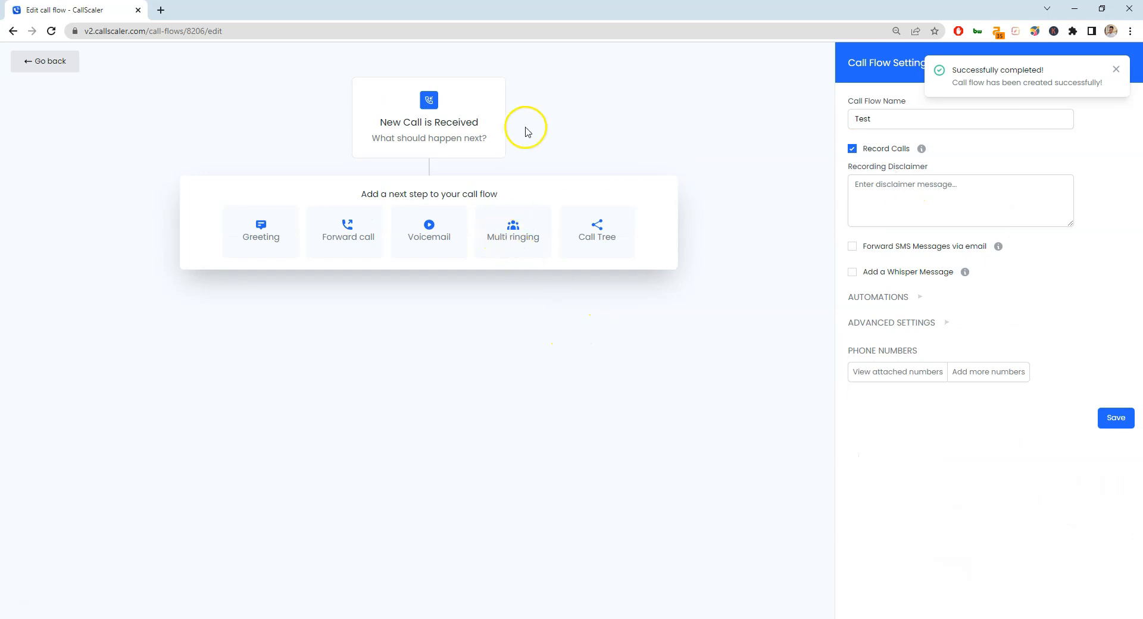
pyautogui.moveTo(503, 140); pyautogui.dragTo(375, 112)
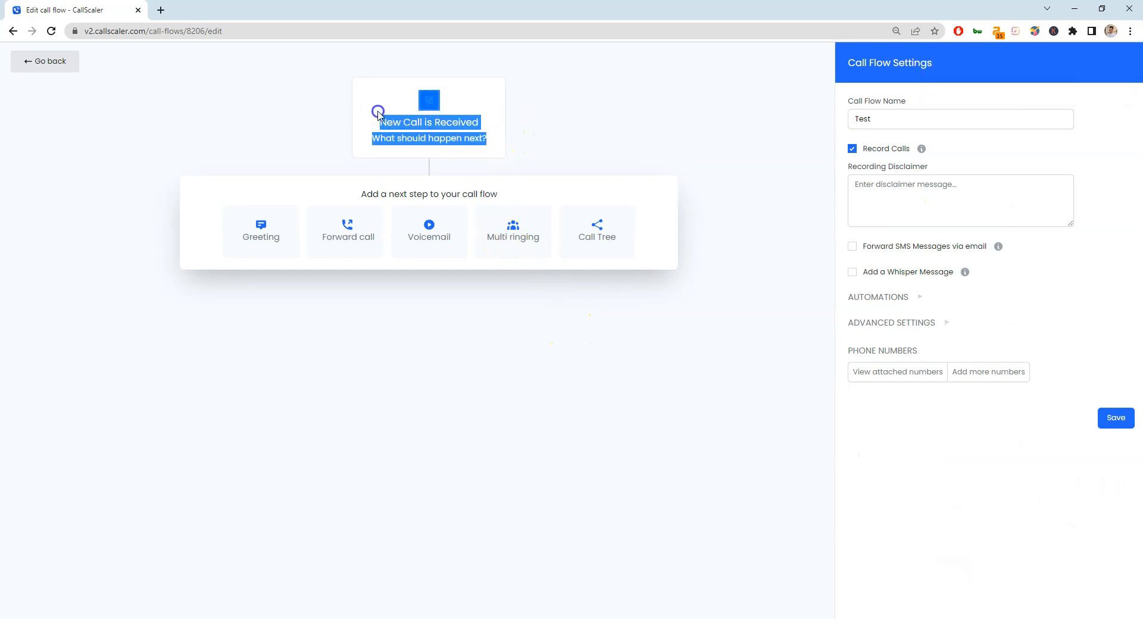
pyautogui.click(377, 113)
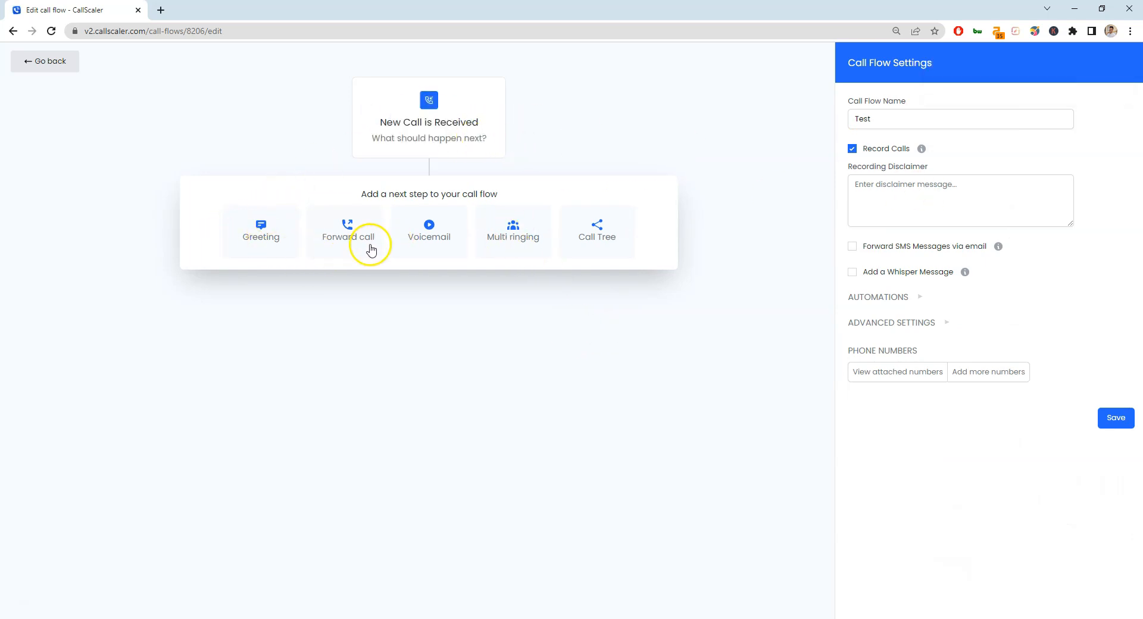
# Add a Greeting step, try Text to Speech and Play Audio, then delete it.
pyautogui.click(236, 245)
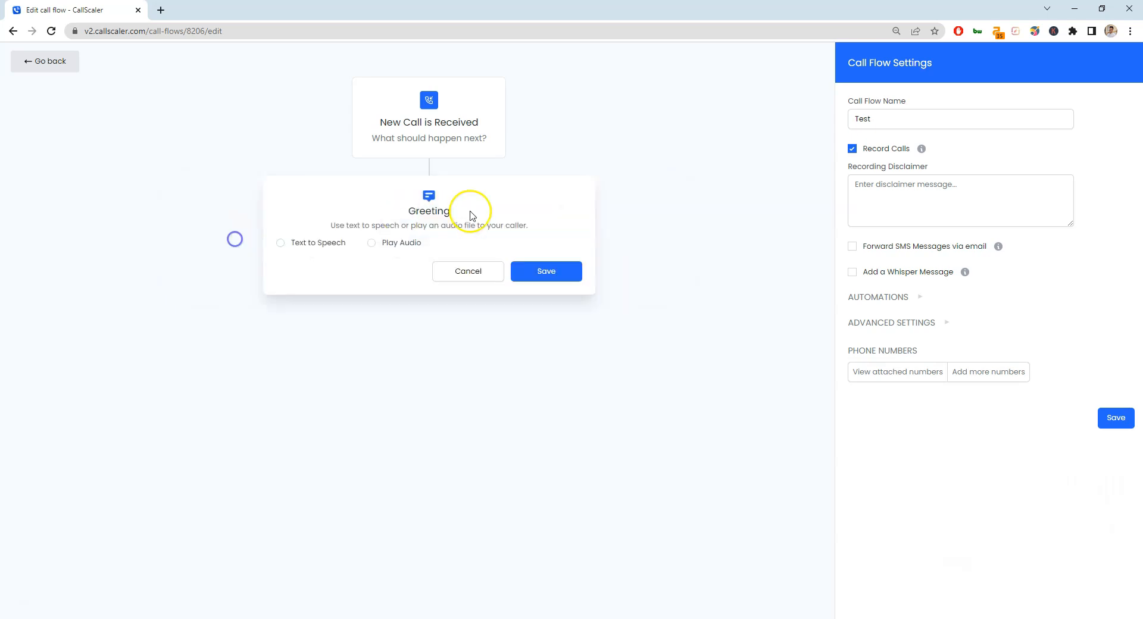
pyautogui.click(340, 249)
pyautogui.click(407, 242)
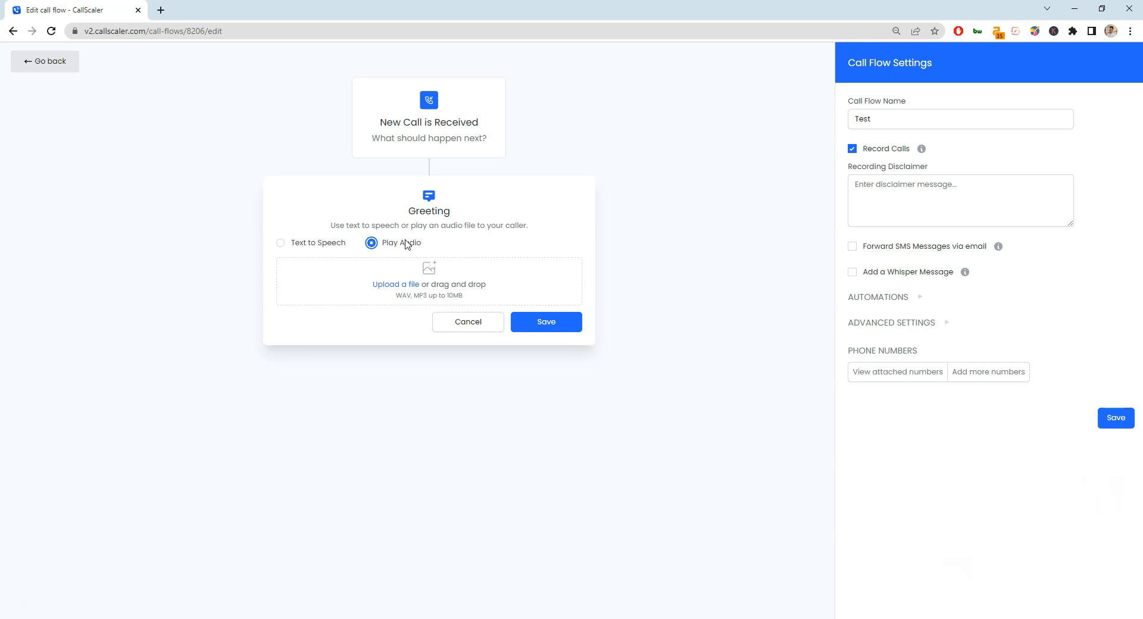
pyautogui.click(468, 322)
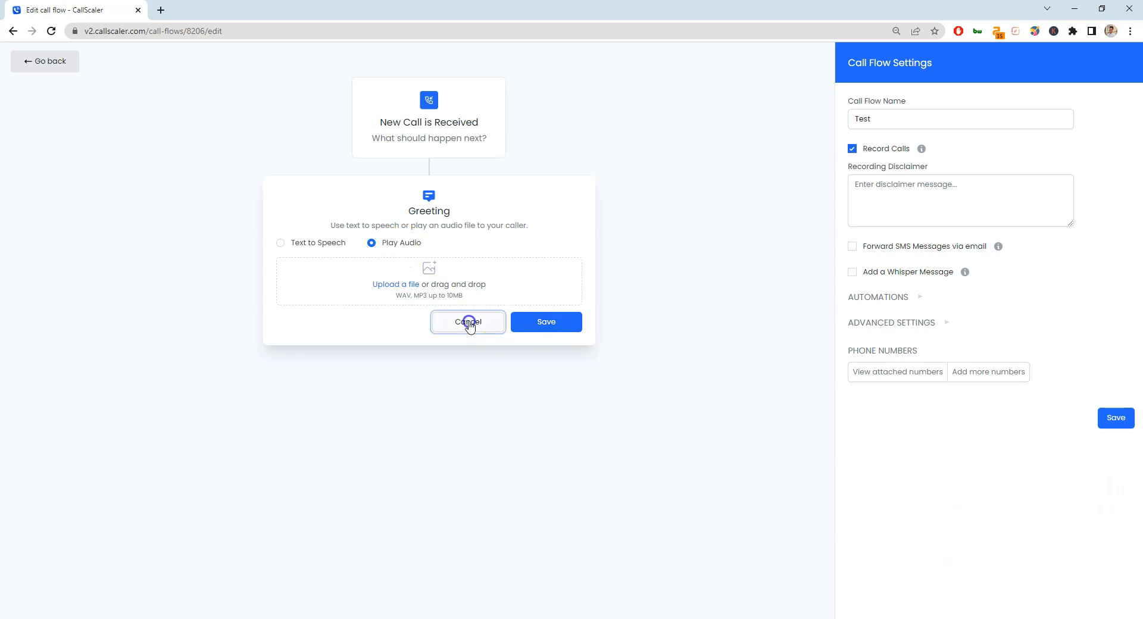
pyautogui.click(1083, 115)
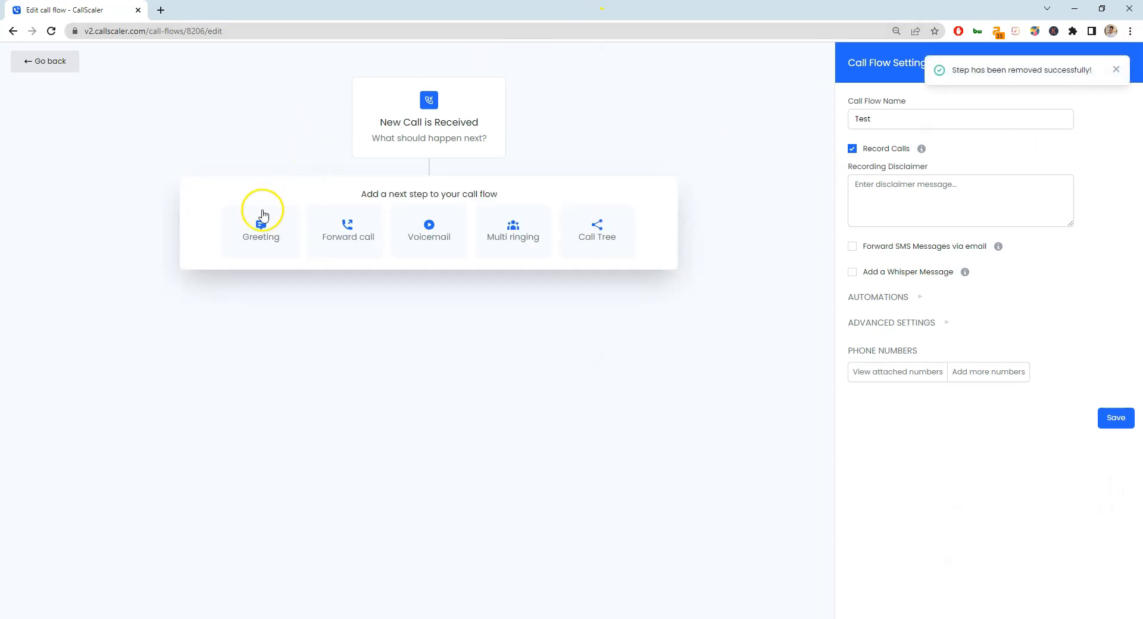
# Add a Forward call step with country US and a 20-second wait, then cancel it.
pyautogui.click(325, 238)
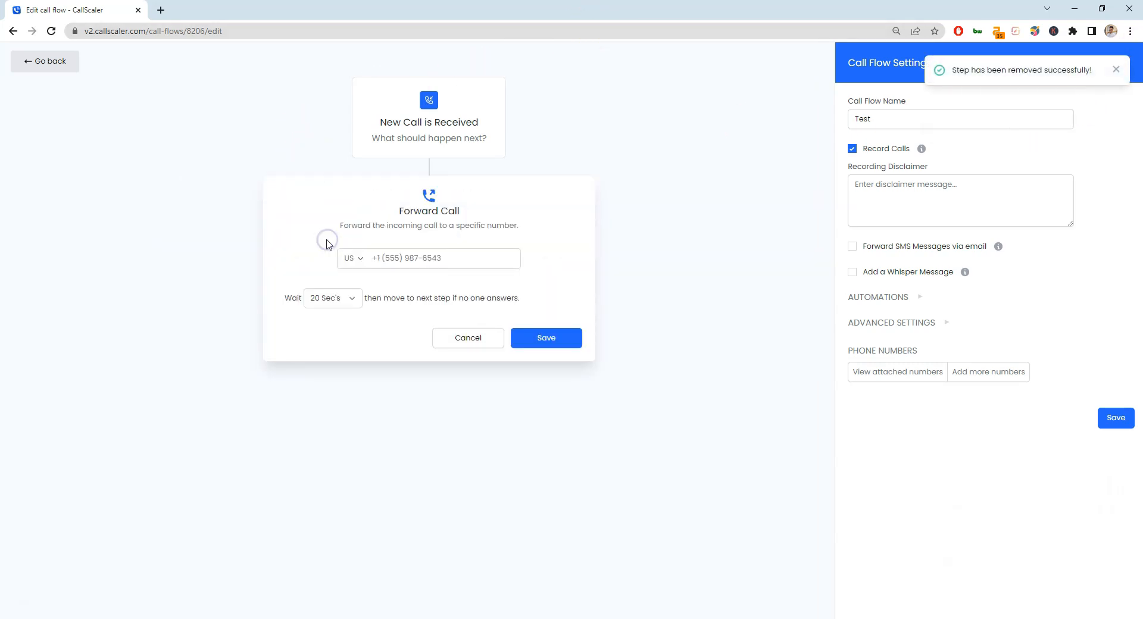
pyautogui.click(424, 255)
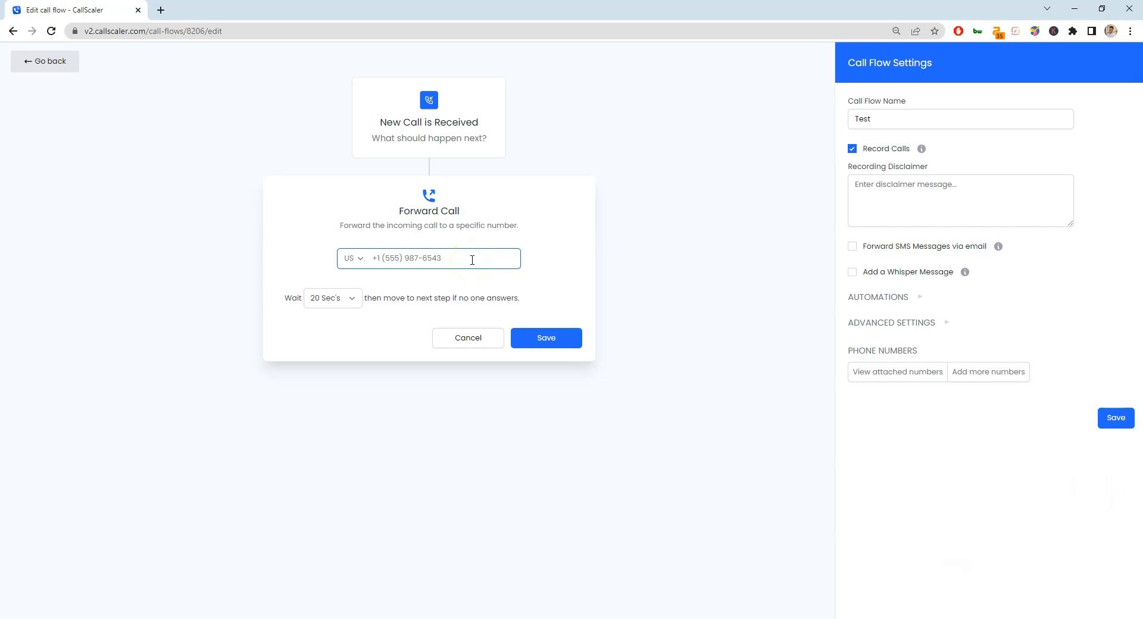
pyautogui.click(339, 267)
pyautogui.click(342, 291)
pyautogui.click(359, 258)
pyautogui.click(352, 281)
pyautogui.click(340, 299)
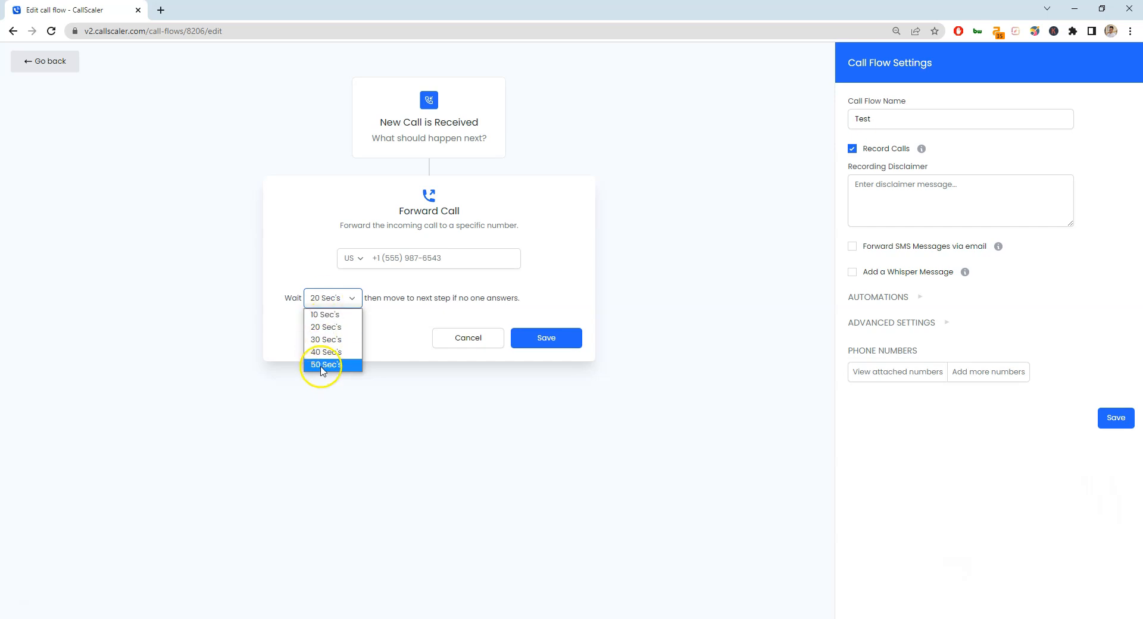
pyautogui.click(441, 297)
pyautogui.click(334, 294)
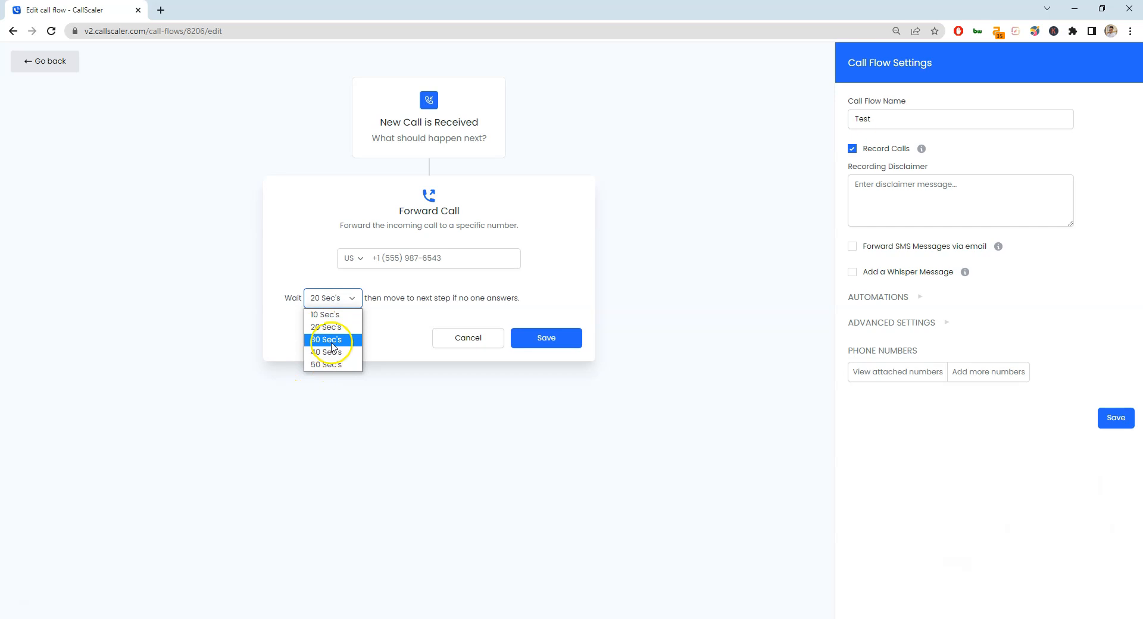
pyautogui.click(517, 292)
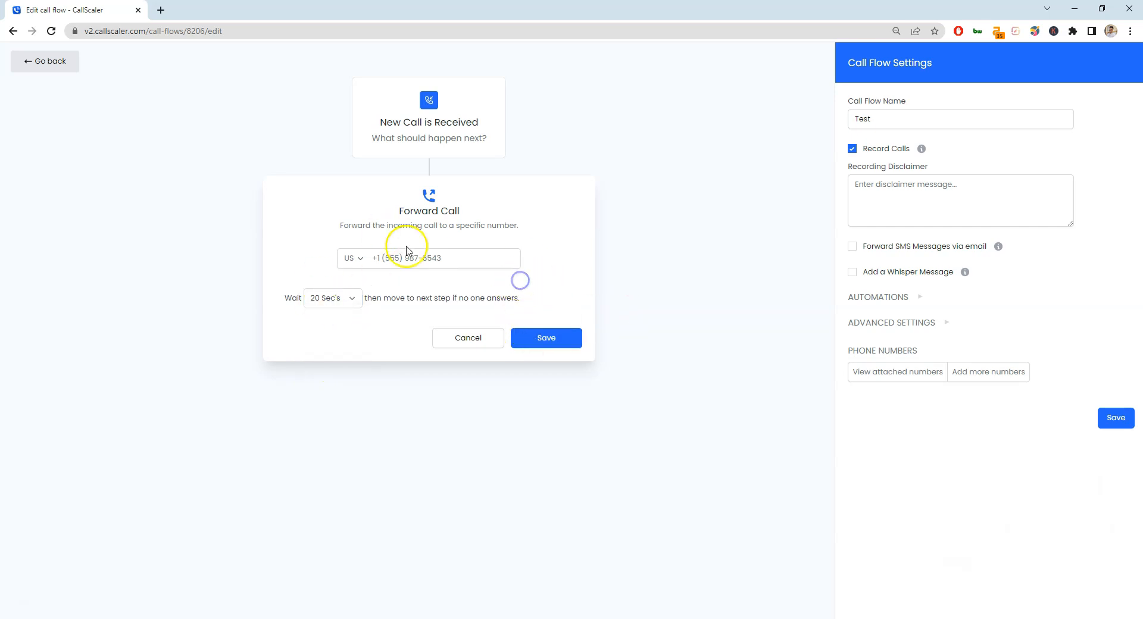
pyautogui.click(463, 344)
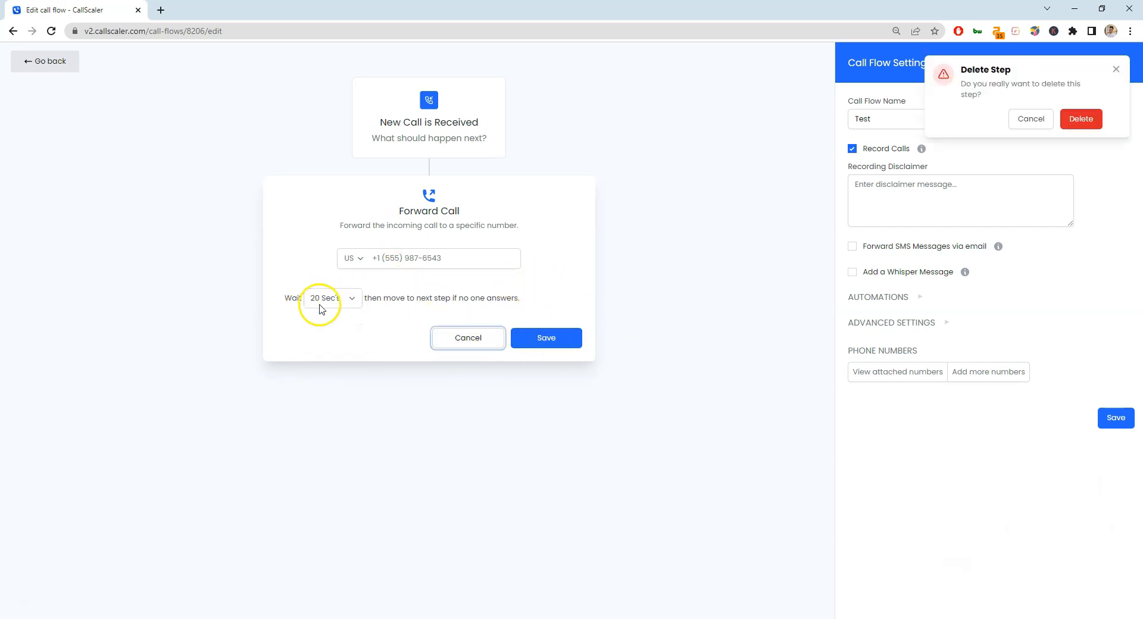
pyautogui.click(1080, 118)
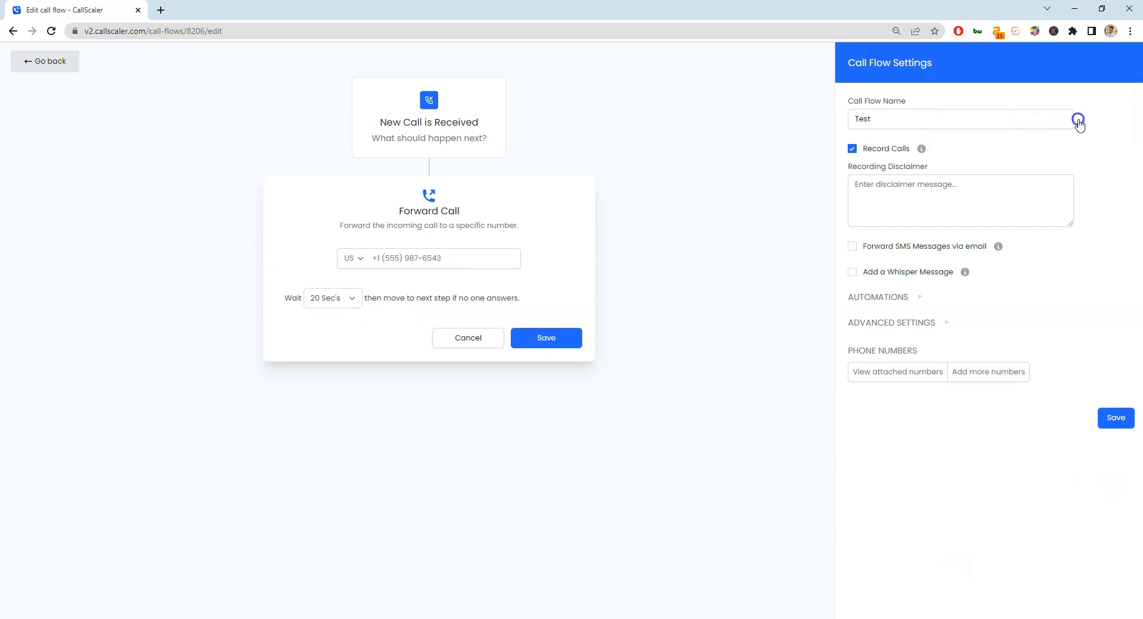
pyautogui.click(431, 249)
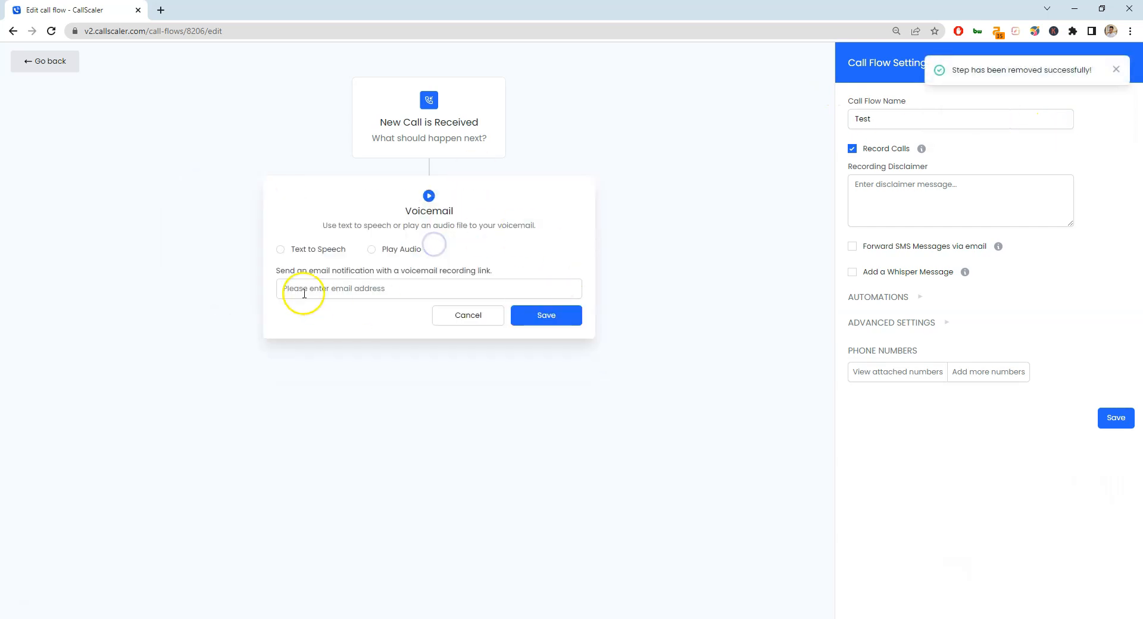
pyautogui.click(396, 251)
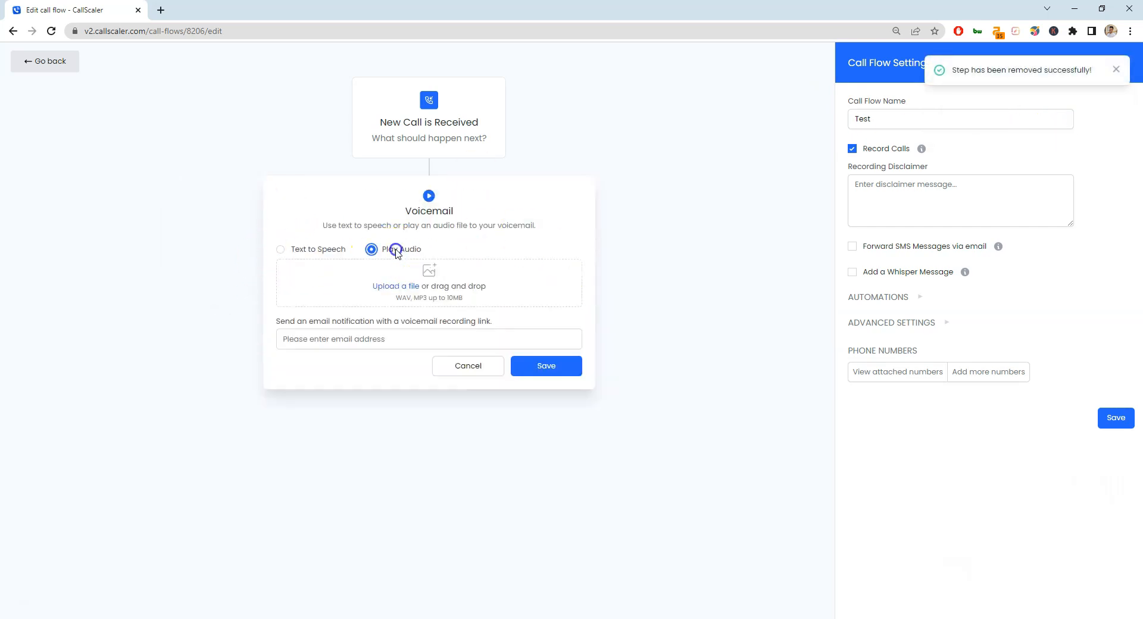
pyautogui.click(322, 249)
pyautogui.click(370, 281)
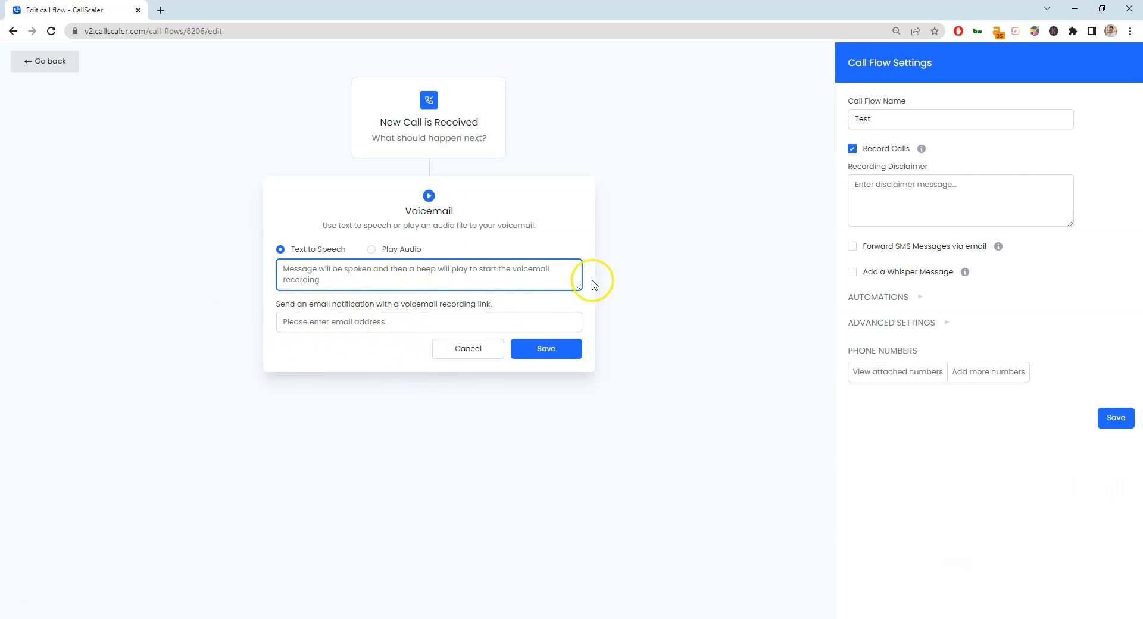
pyautogui.click(451, 357)
pyautogui.click(1082, 117)
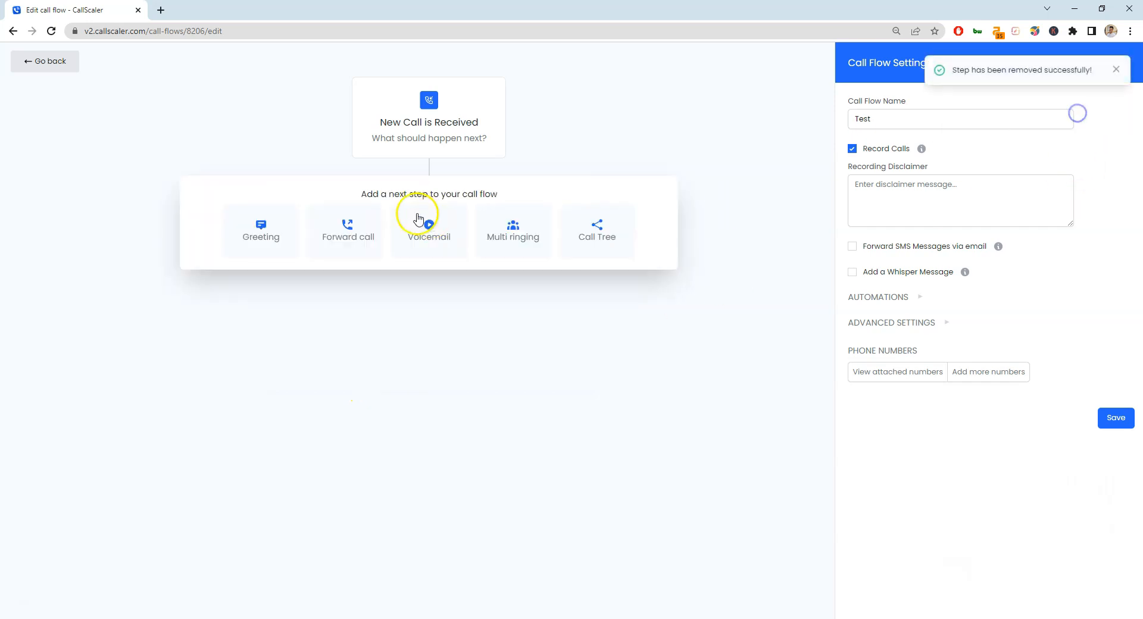
pyautogui.click(531, 223)
pyautogui.click(356, 284)
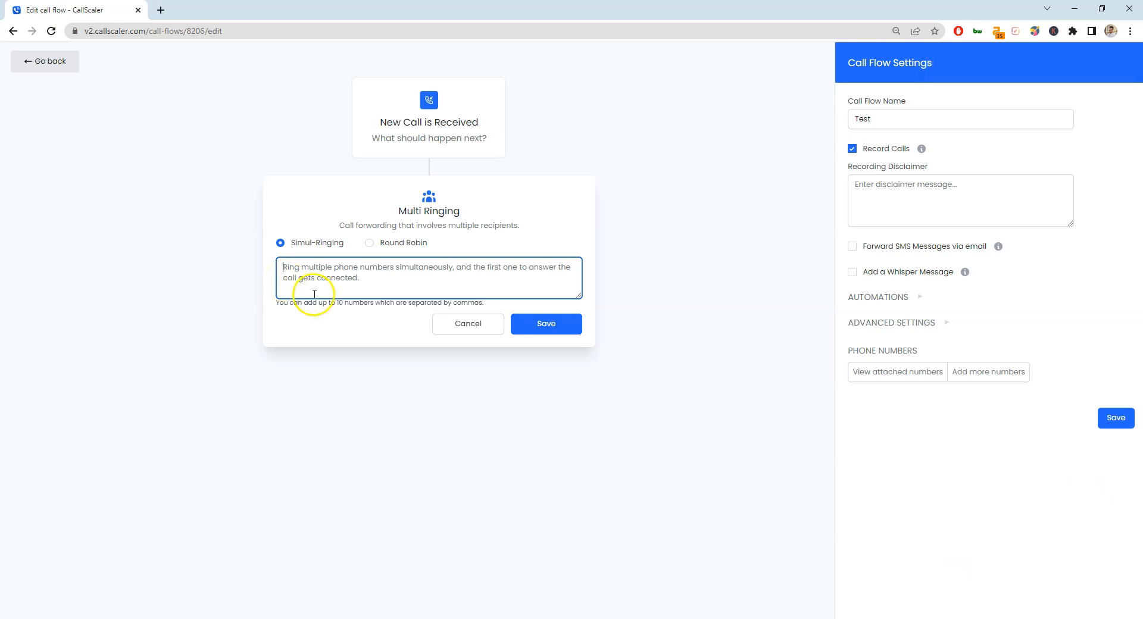
pyautogui.click(391, 243)
pyautogui.click(433, 284)
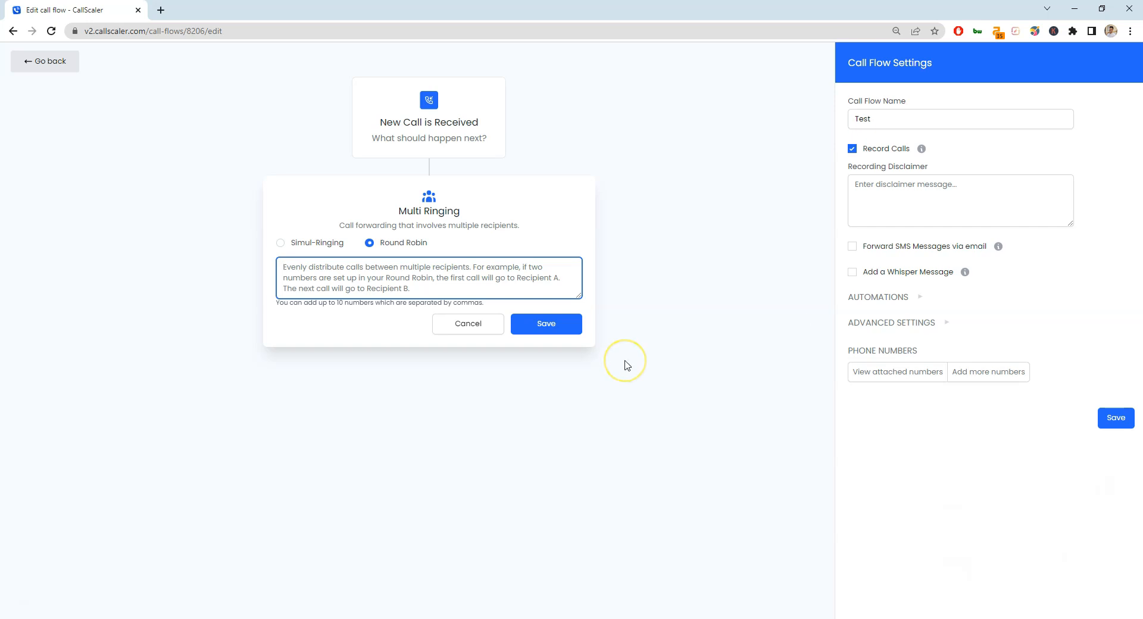
pyautogui.click(470, 322)
pyautogui.click(1082, 119)
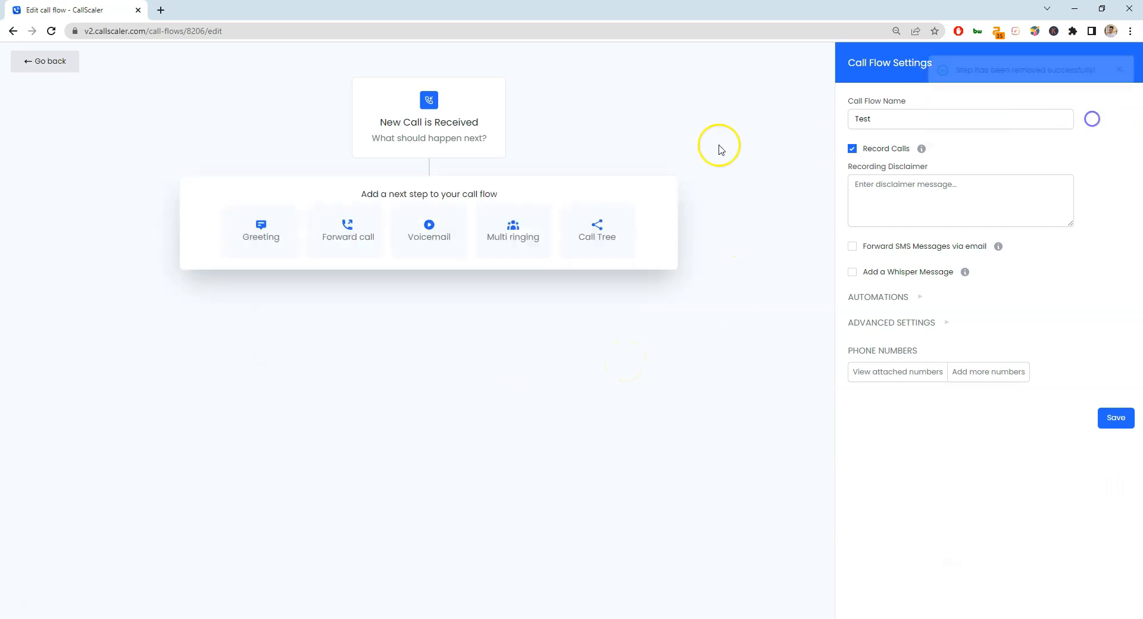
# Add and save a Forward Call step with a forwarding number, then start a Voicemail step.
pyautogui.click(366, 247)
pyautogui.click(435, 254)
pyautogui.write('555) 555-5555')
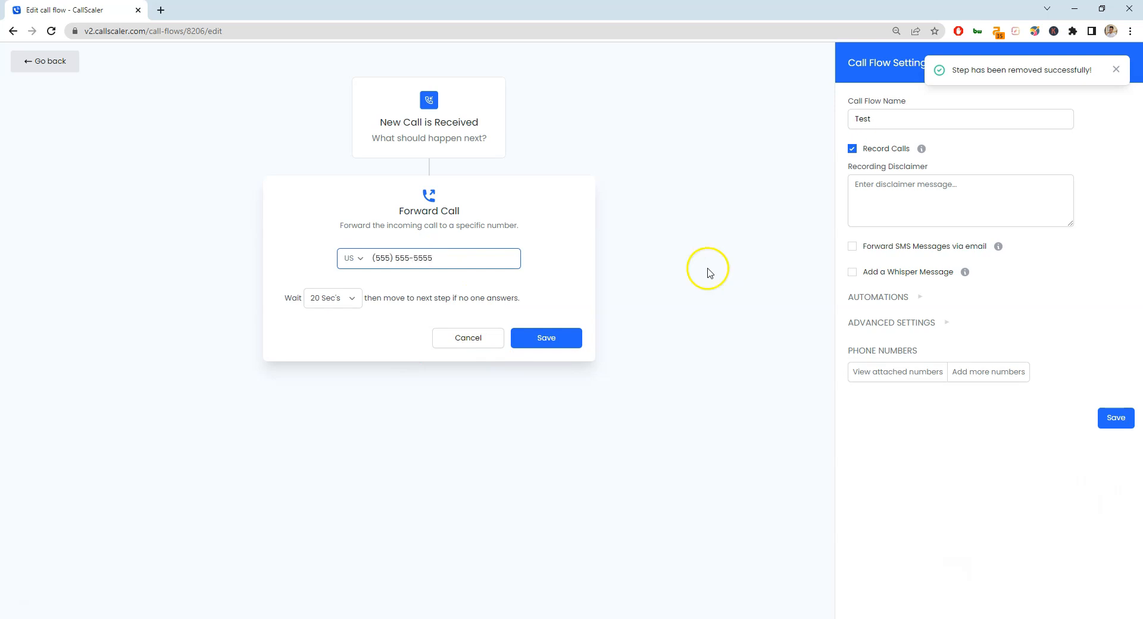
pyautogui.click(561, 338)
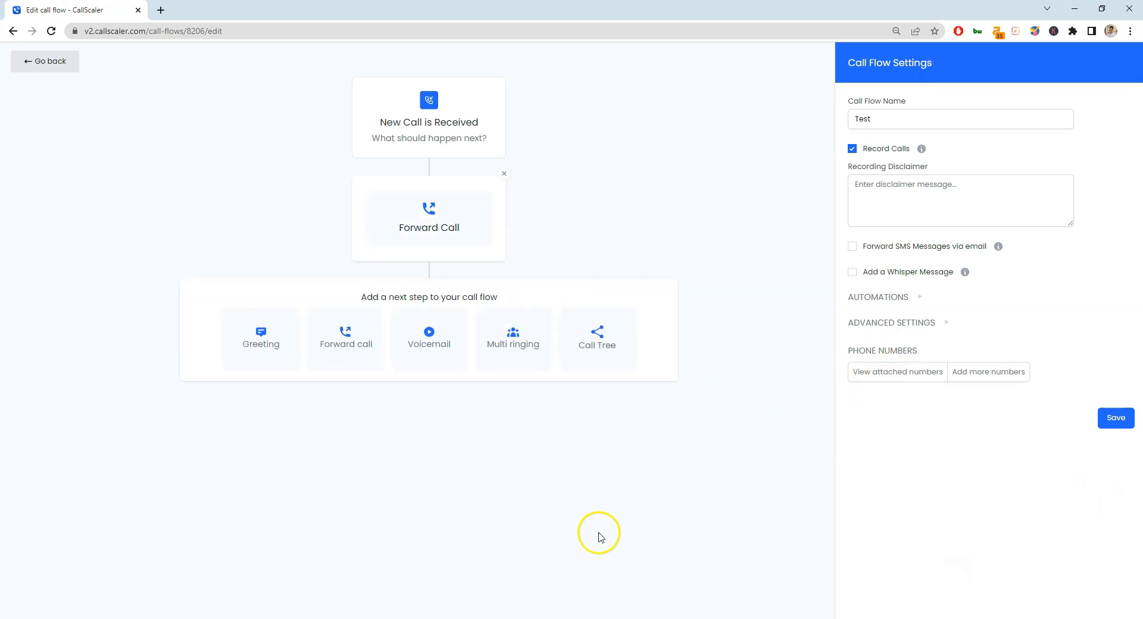
pyautogui.click(443, 356)
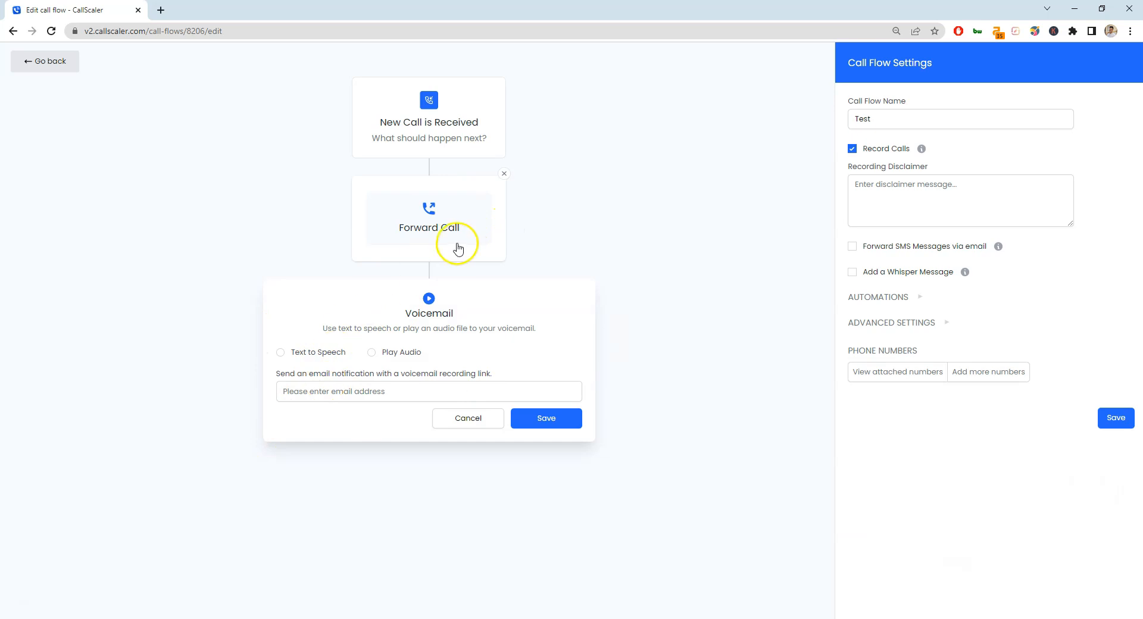
# Set the Voicemail step to Text to Speech, then cancel and delete it.
pyautogui.click(310, 352)
pyautogui.click(379, 379)
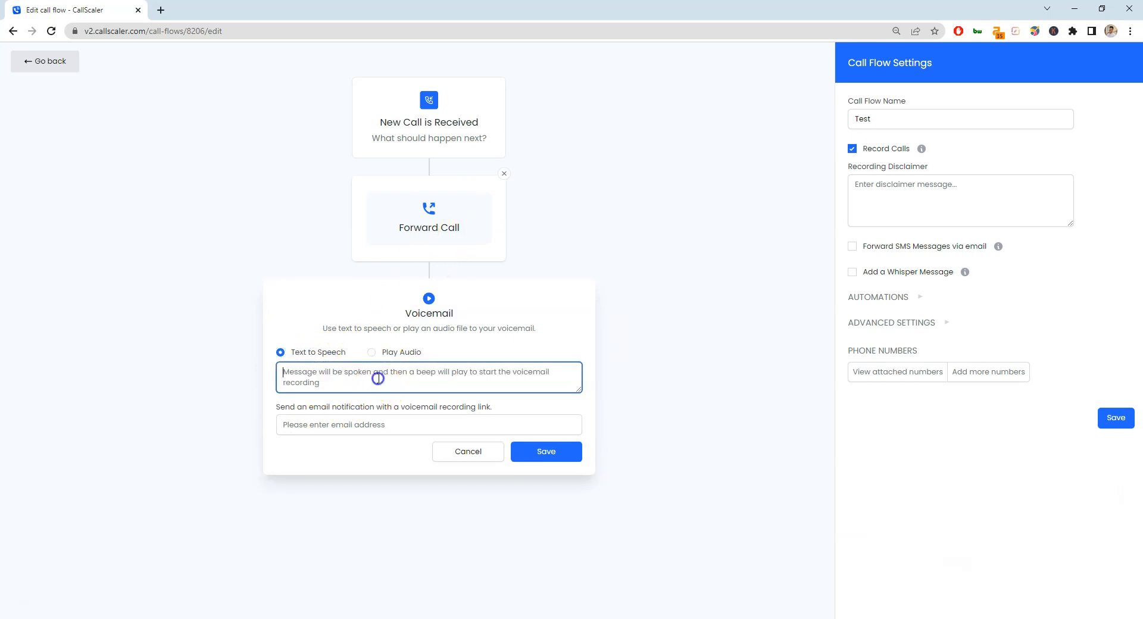
pyautogui.click(438, 452)
pyautogui.click(1082, 118)
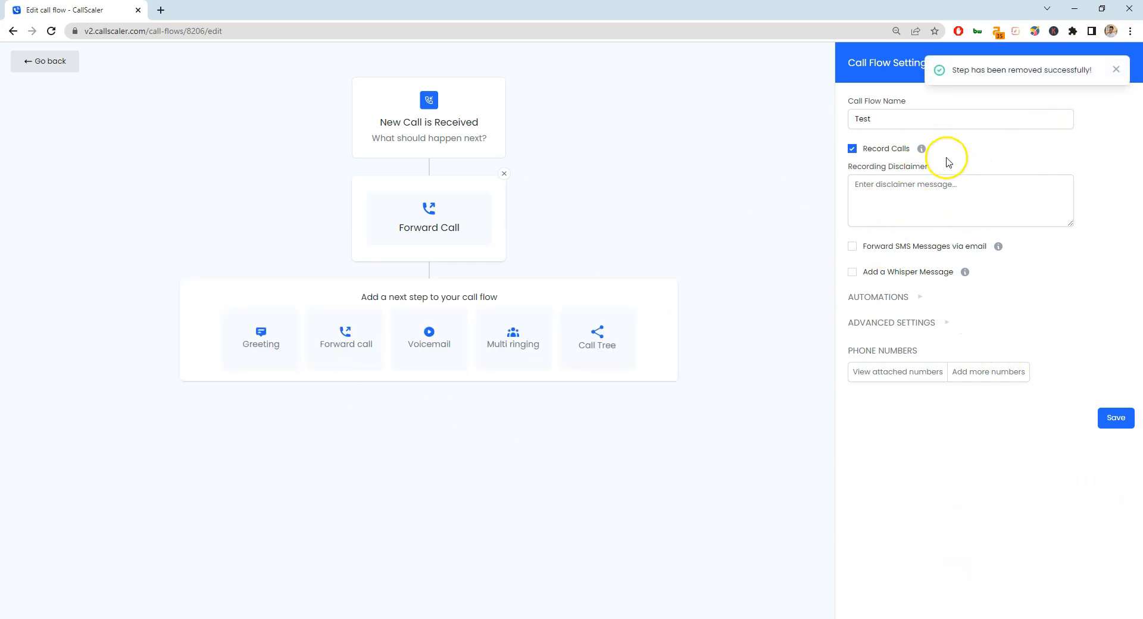
# Dismiss the notification and turn off Record Calls for the Test flow.
pyautogui.click(1118, 68)
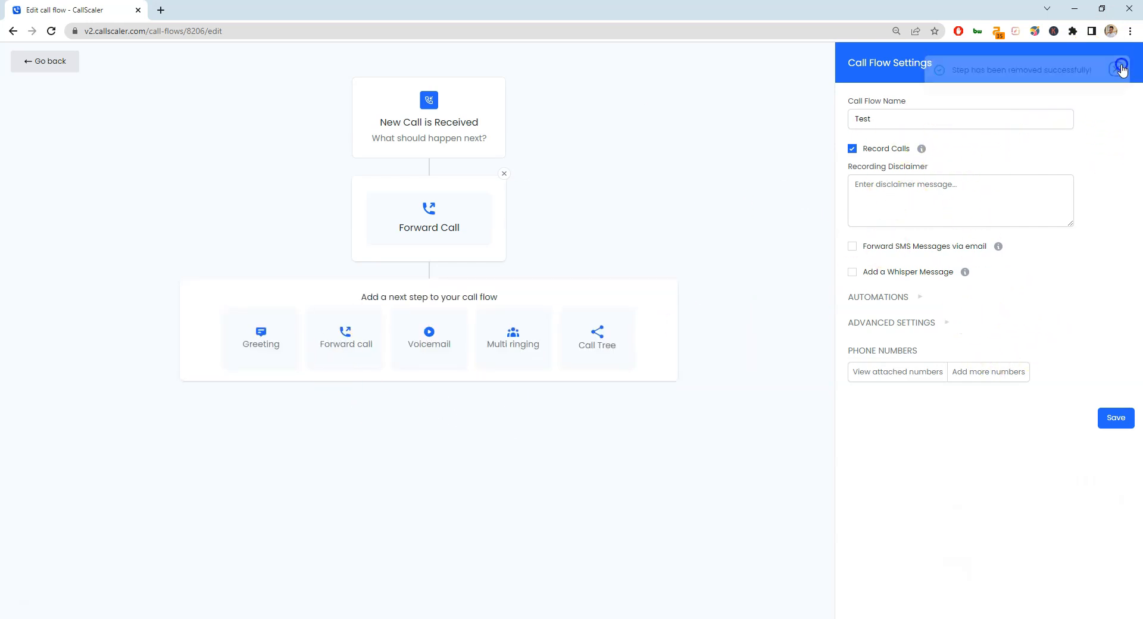
pyautogui.click(879, 149)
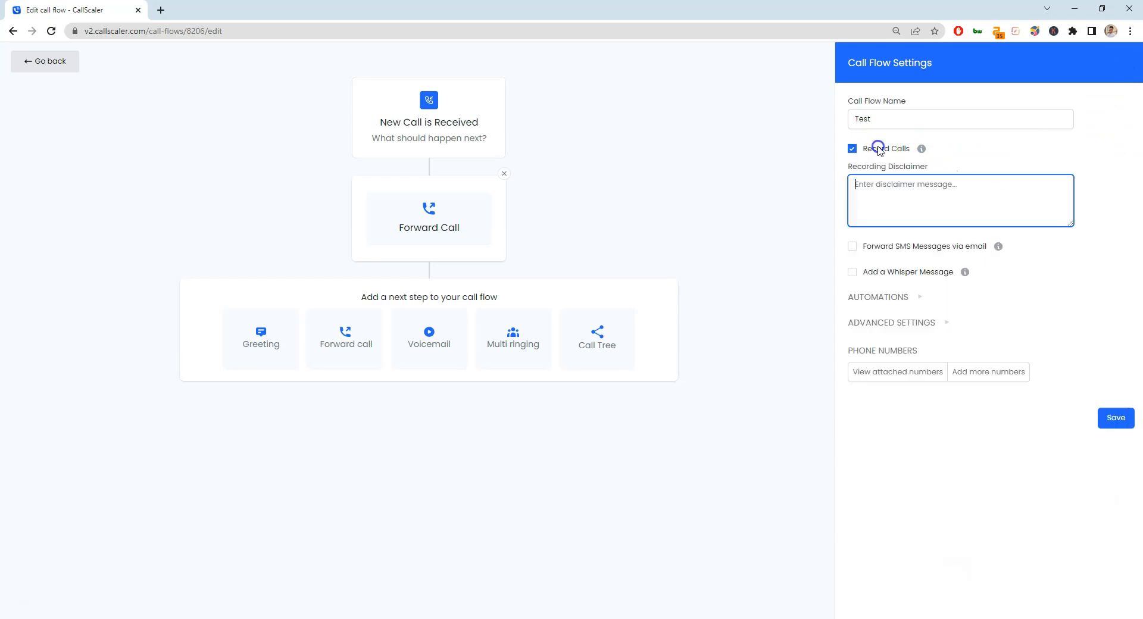
pyautogui.rightClick(909, 206)
pyautogui.click(878, 194)
pyautogui.click(896, 149)
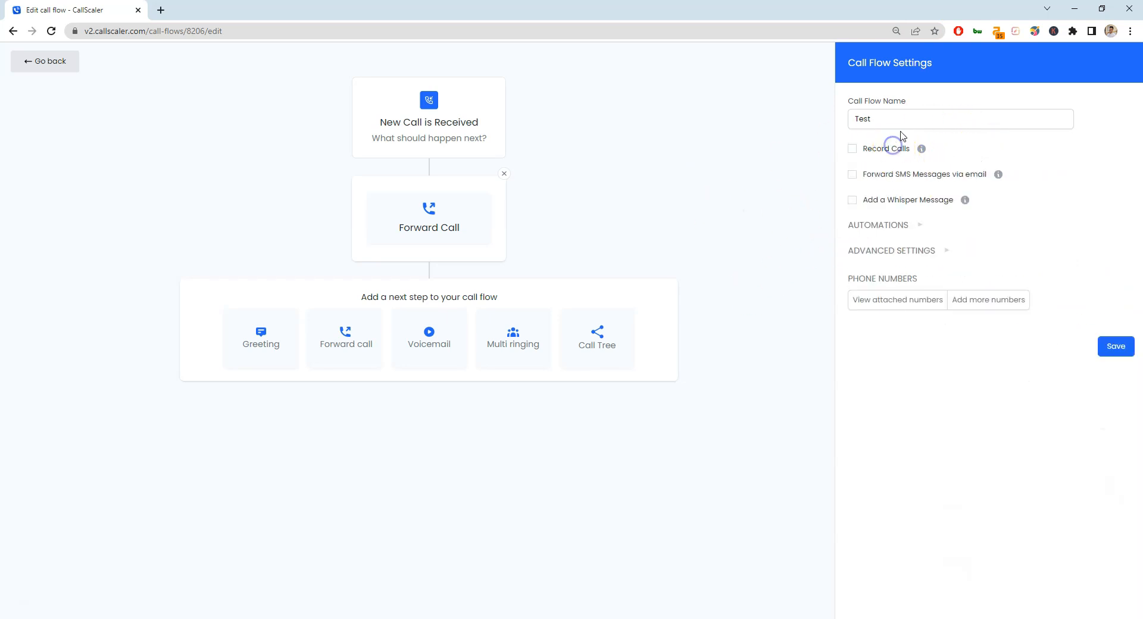
# Toggle Forward SMS Messages via email on and off, and enable Add a Whisper Message.
pyautogui.click(901, 174)
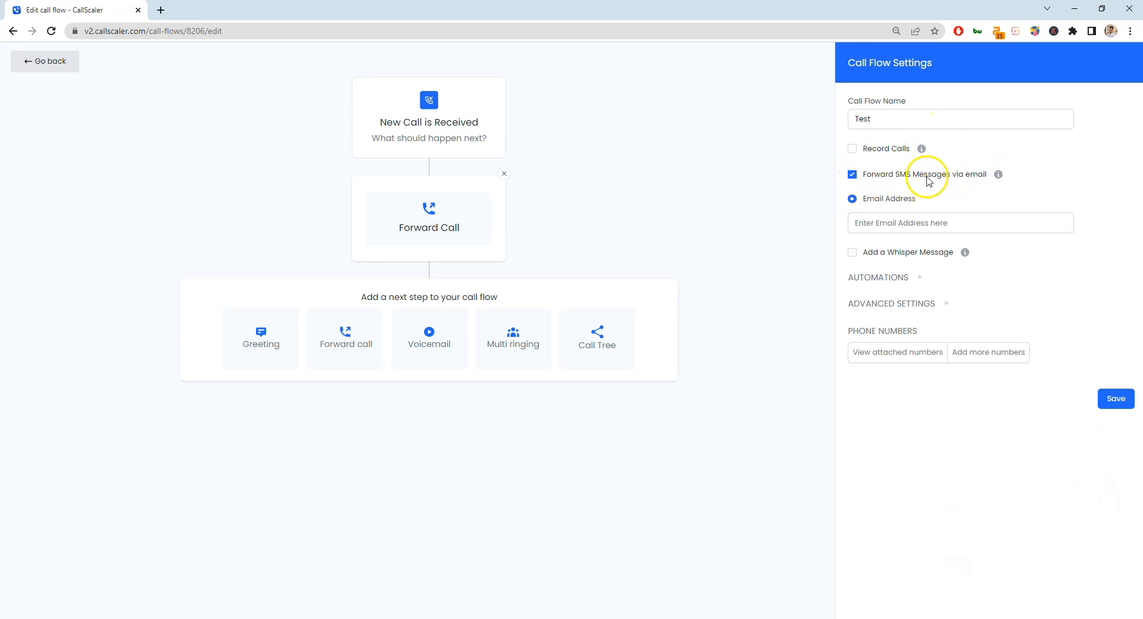
pyautogui.click(887, 179)
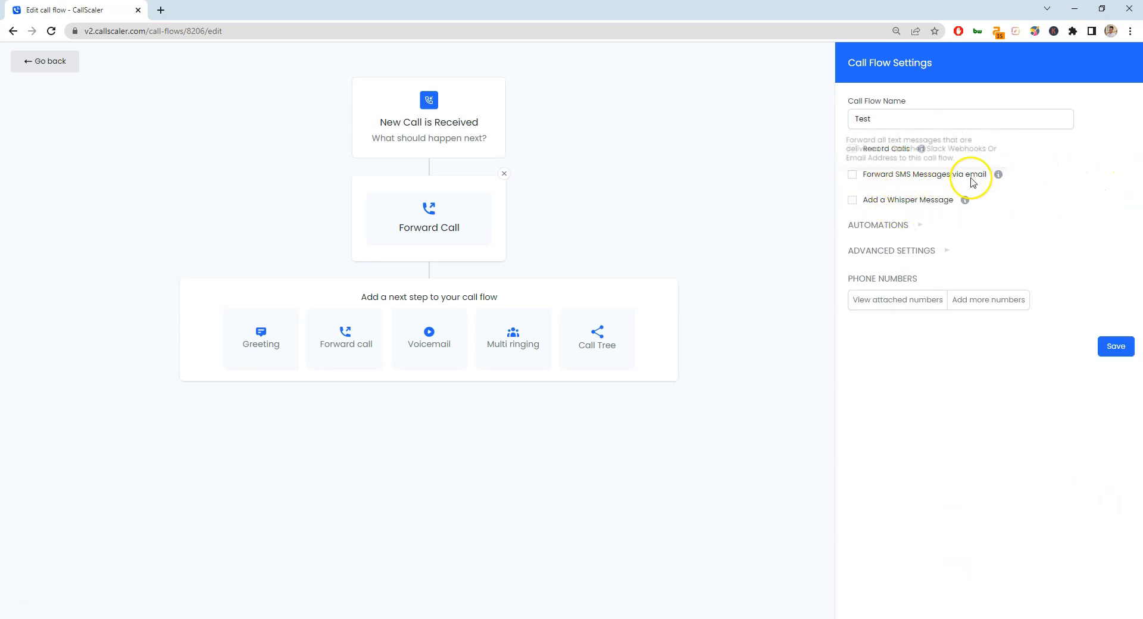
pyautogui.click(930, 200)
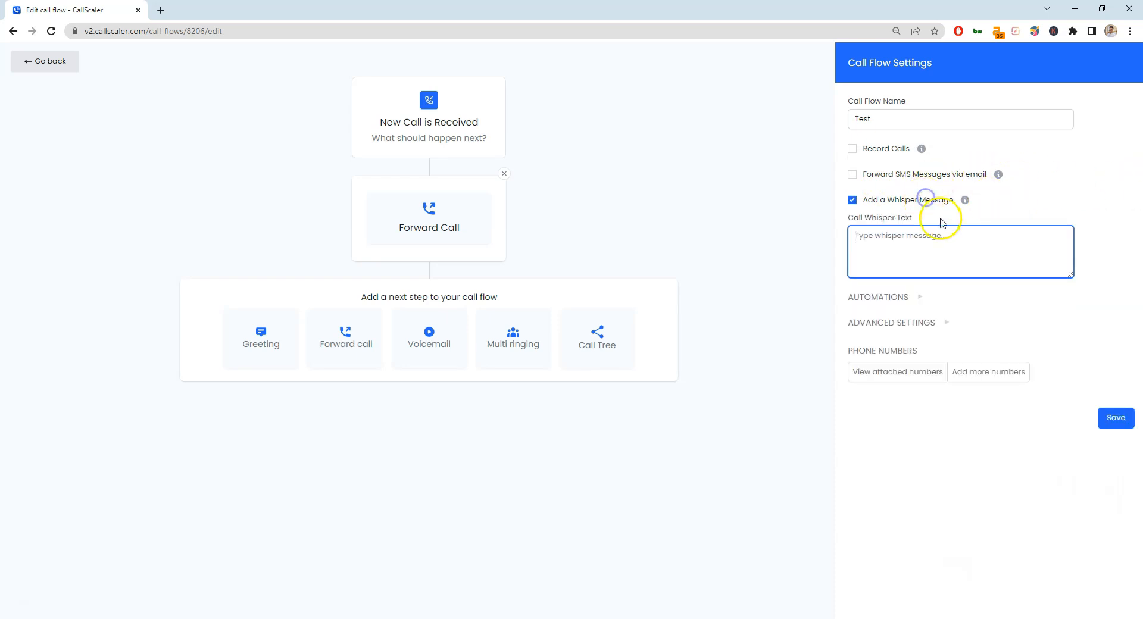
pyautogui.click(988, 235)
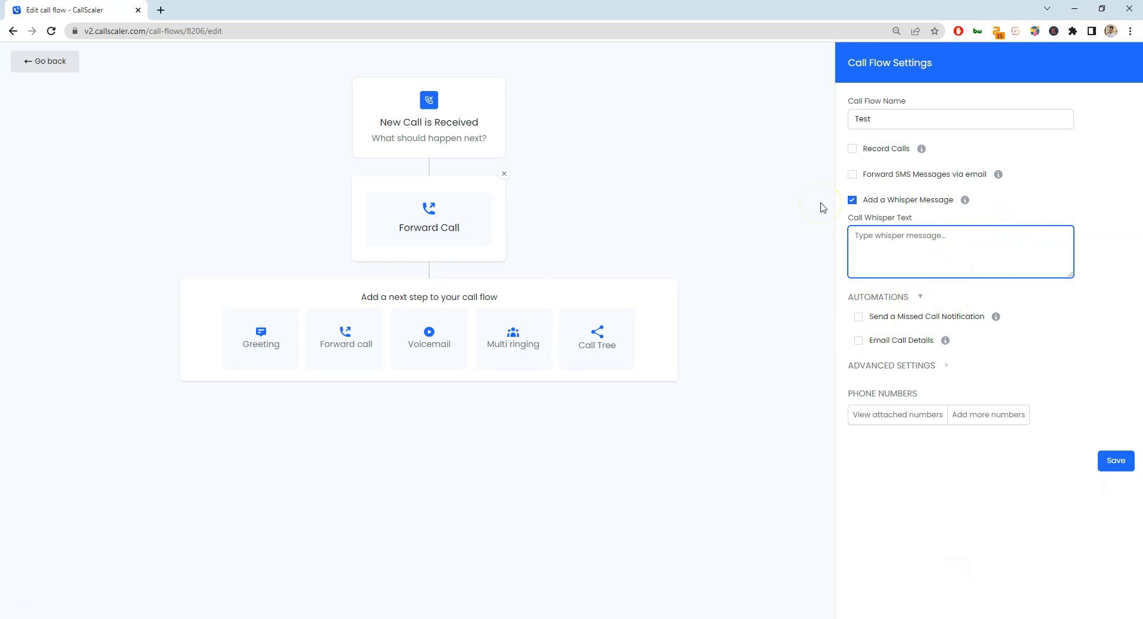
# Turn off the whisper message and try, then disable, Send a Missed Call Notification.
pyautogui.click(853, 200)
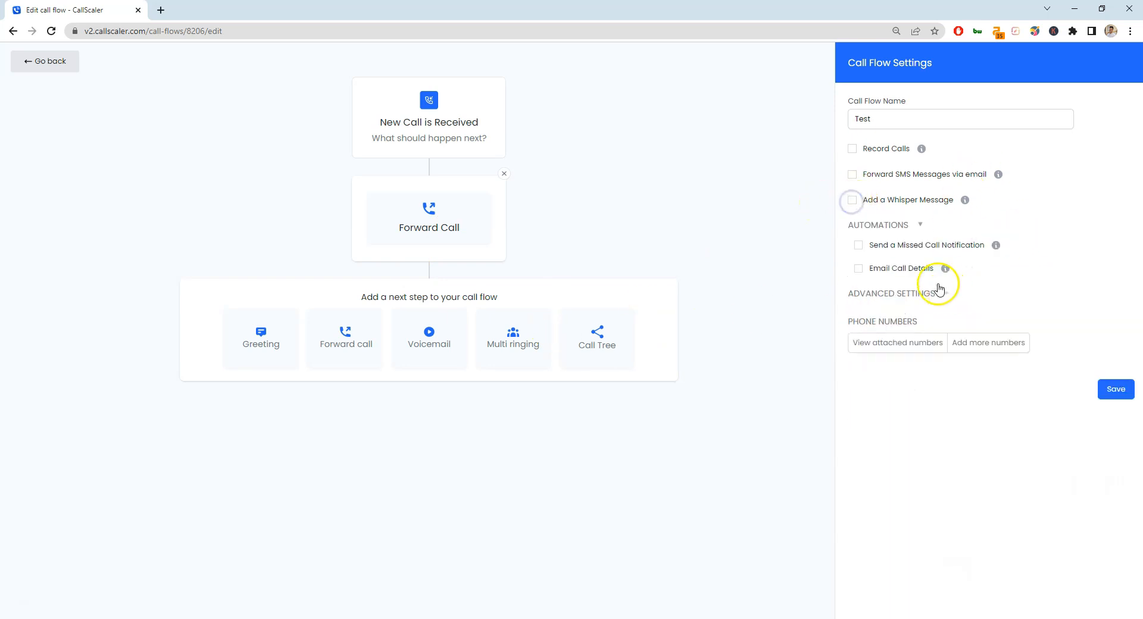
pyautogui.click(906, 243)
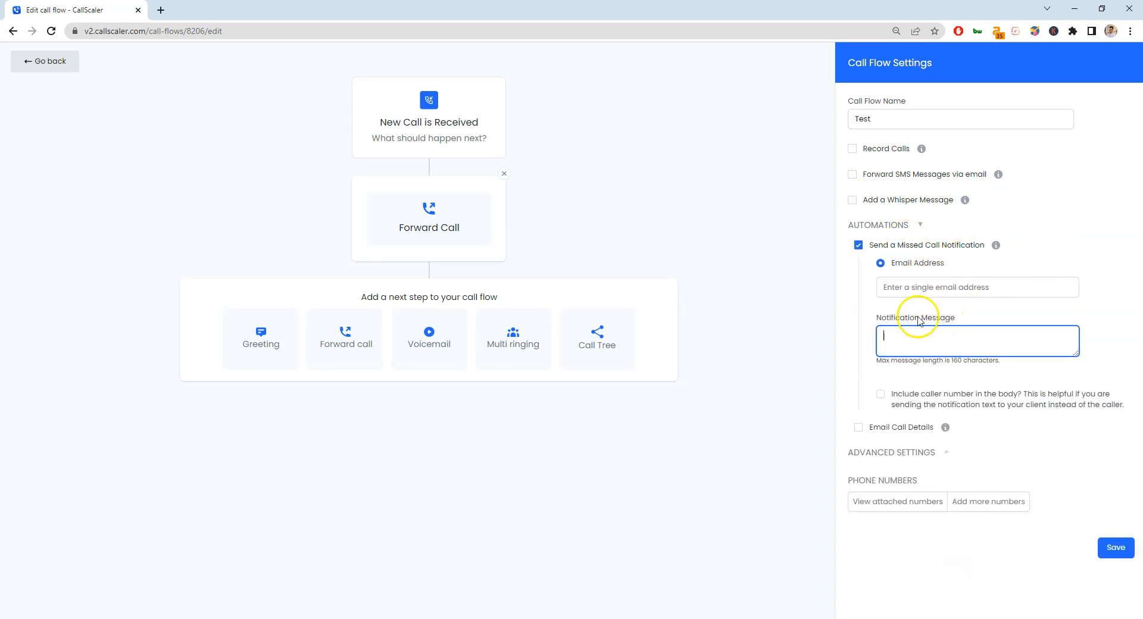
pyautogui.click(914, 296)
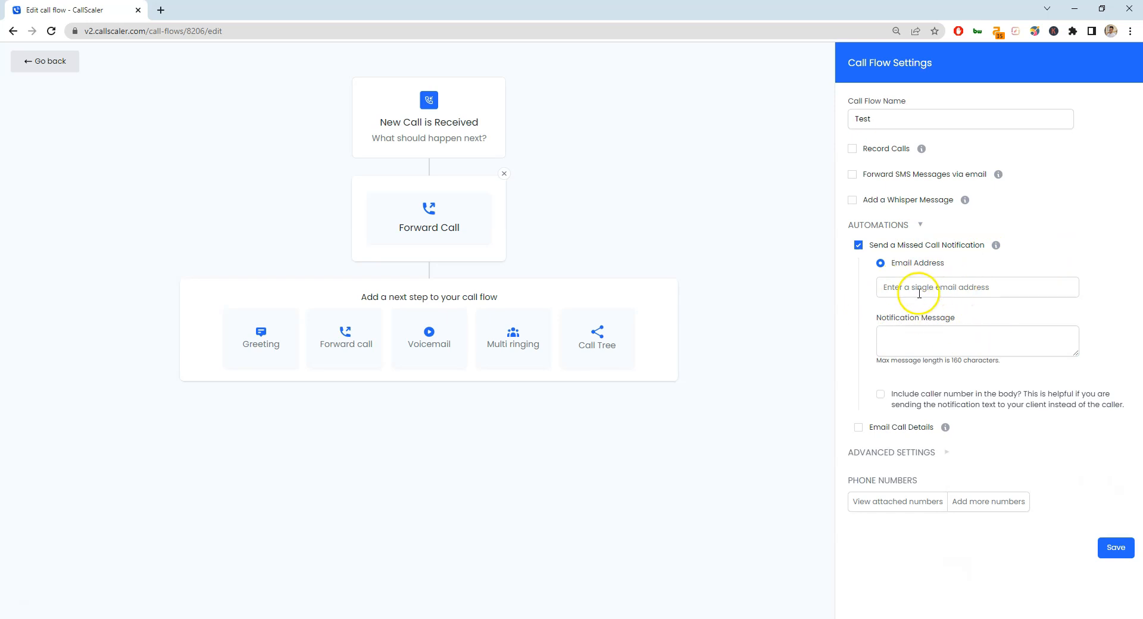
pyautogui.click(916, 395)
pyautogui.click(942, 402)
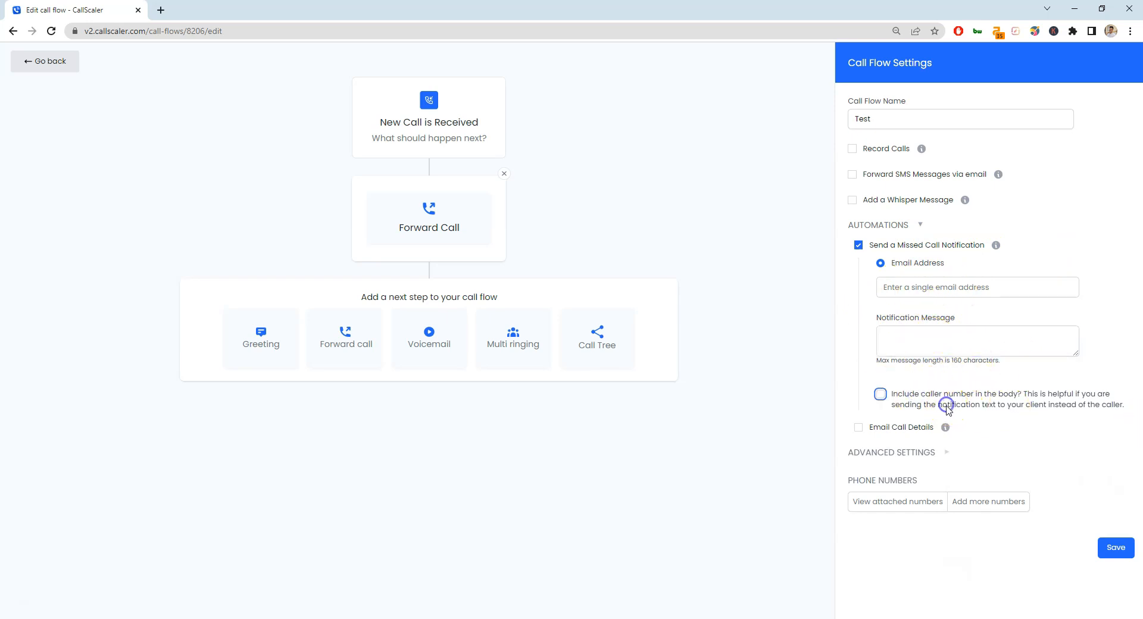
pyautogui.click(859, 246)
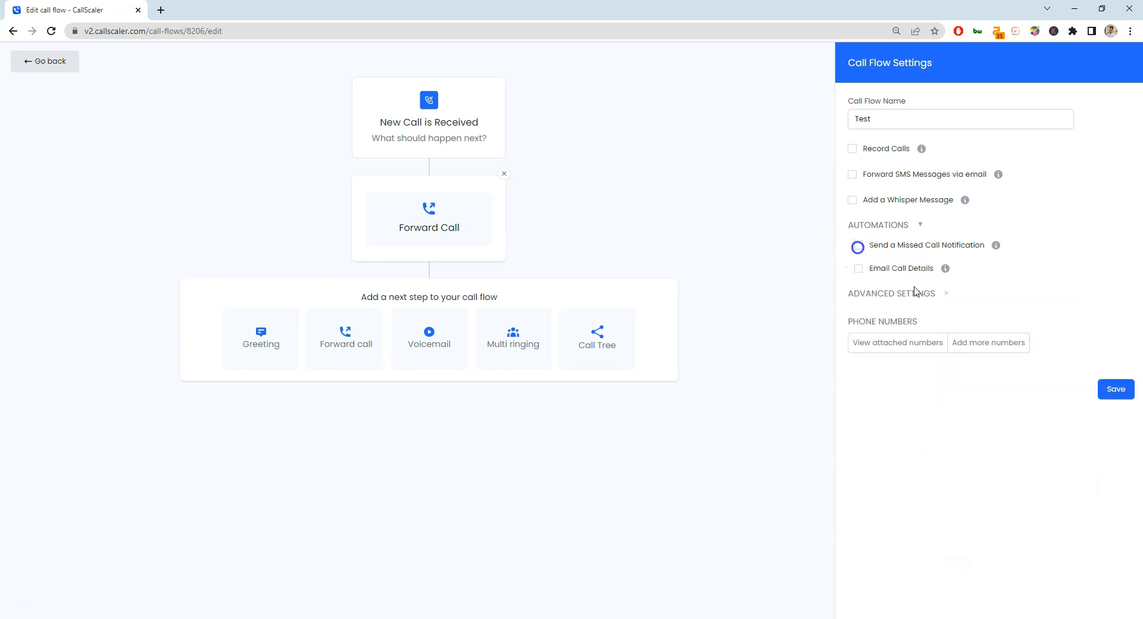
# Toggle Email Call Details on and off and expand Advanced Settings.
pyautogui.click(901, 269)
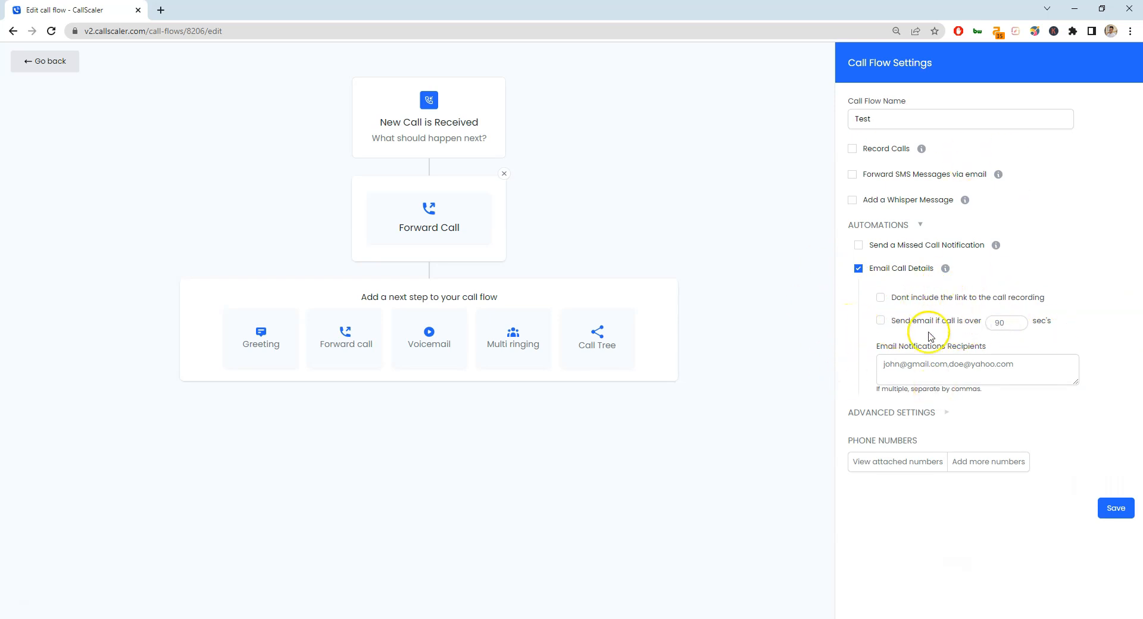
pyautogui.click(928, 269)
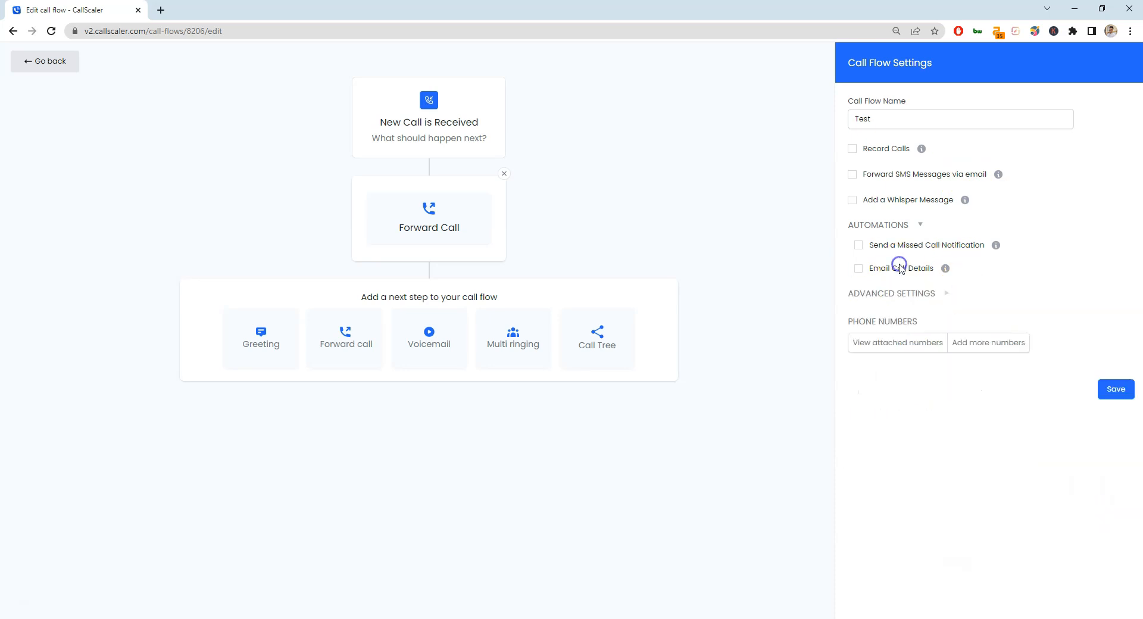
pyautogui.click(890, 295)
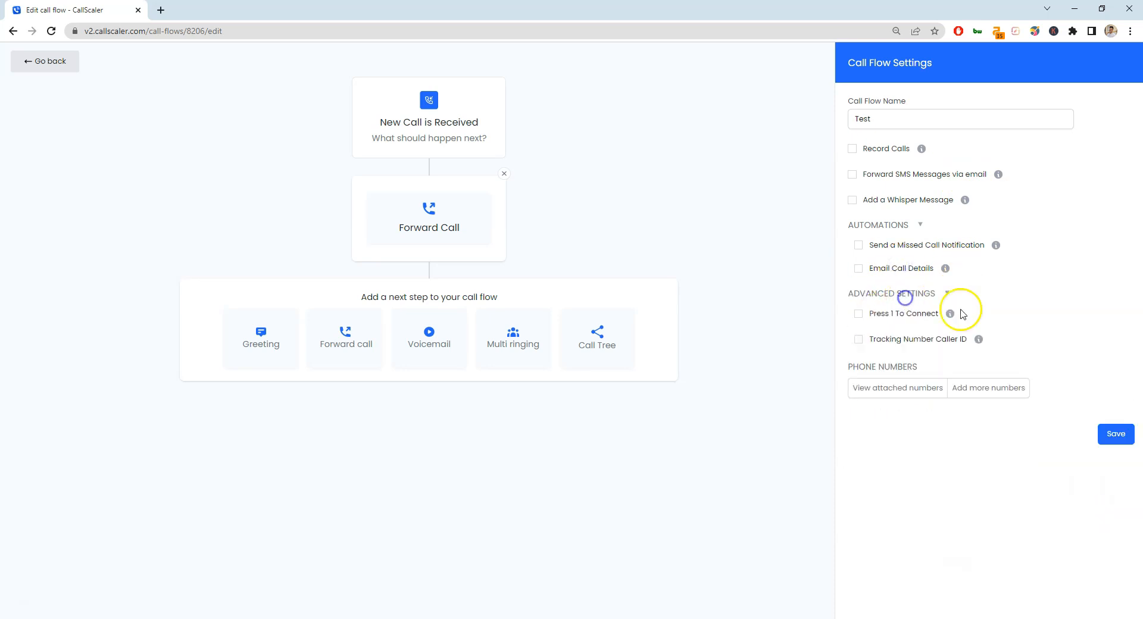
# Try Press 1 To Connect with text and Mp3 File prompts, then turn it off.
pyautogui.click(894, 315)
pyautogui.click(911, 361)
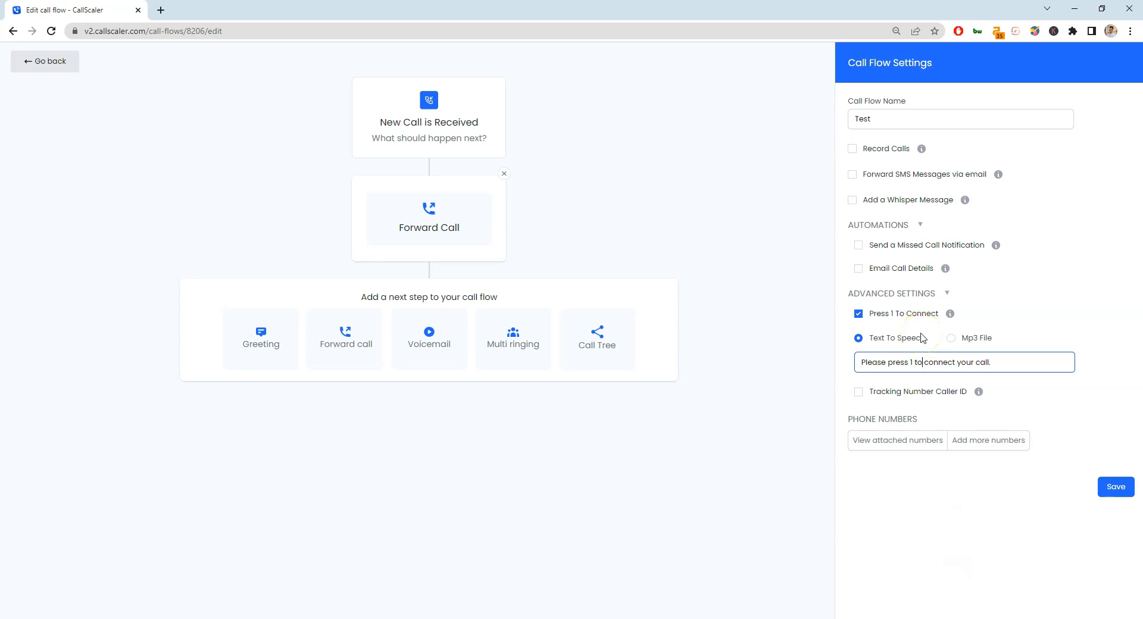
pyautogui.click(951, 338)
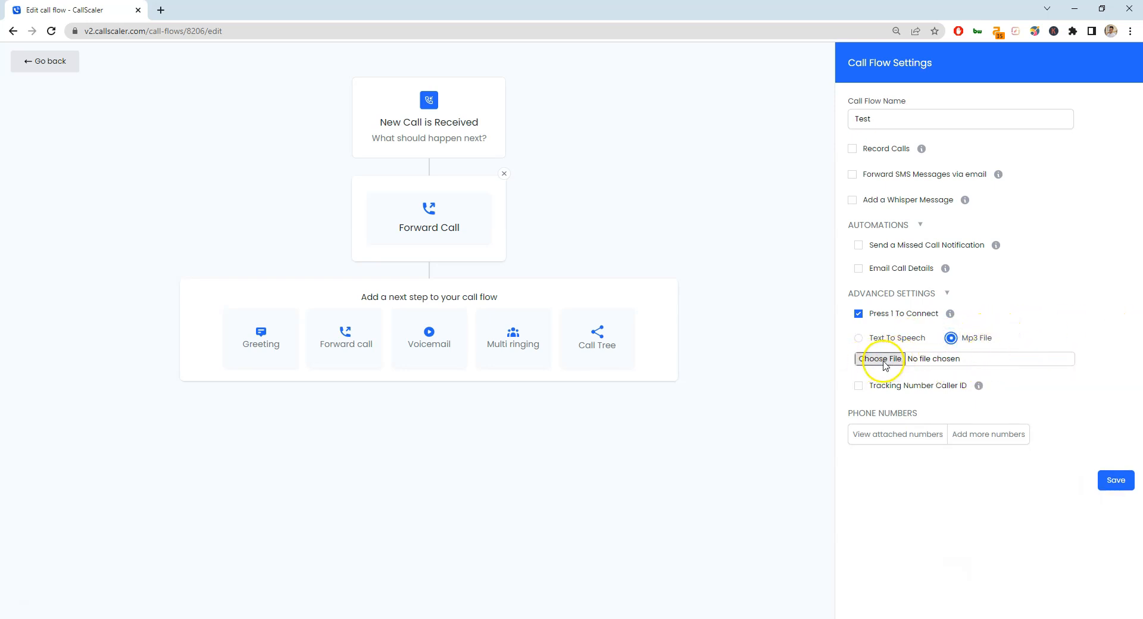
pyautogui.click(859, 338)
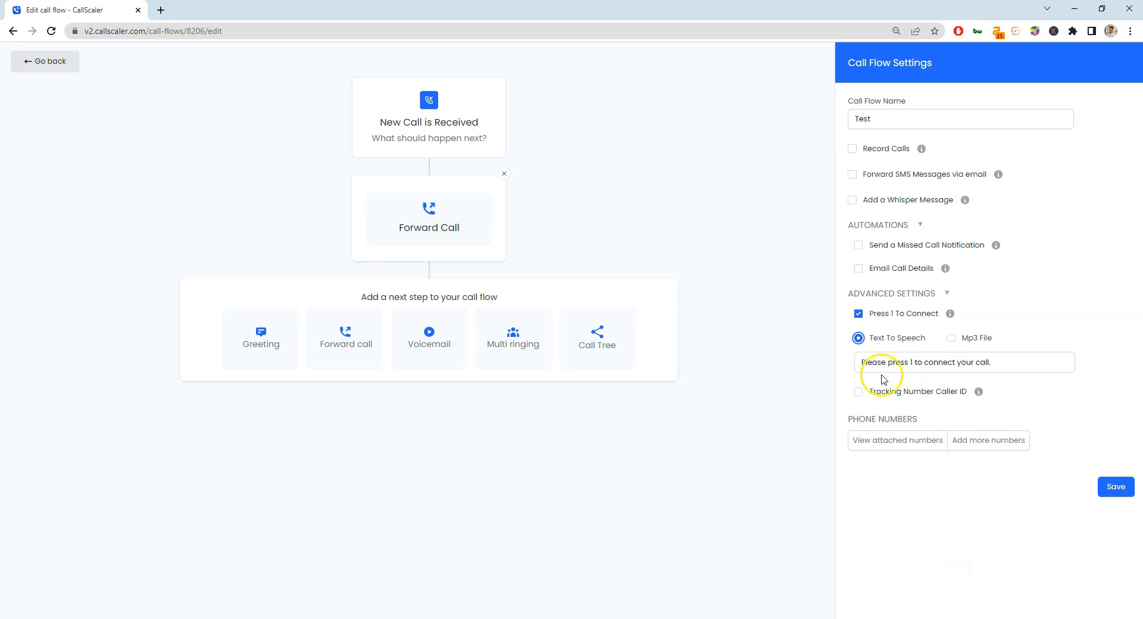
pyautogui.tripleClick(879, 363)
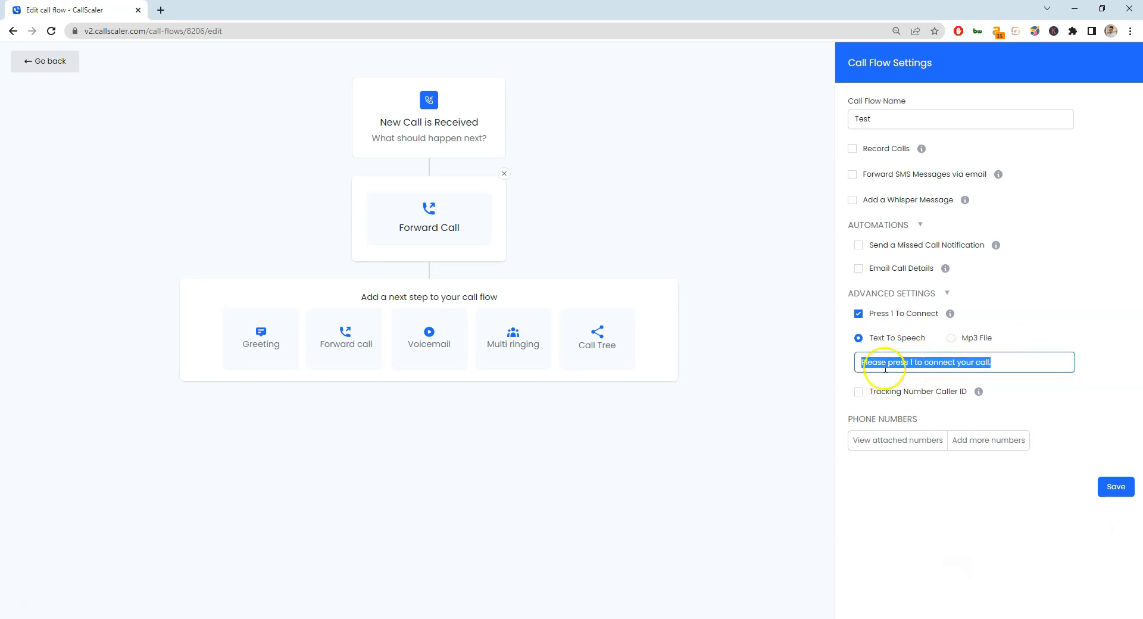
pyautogui.click(970, 343)
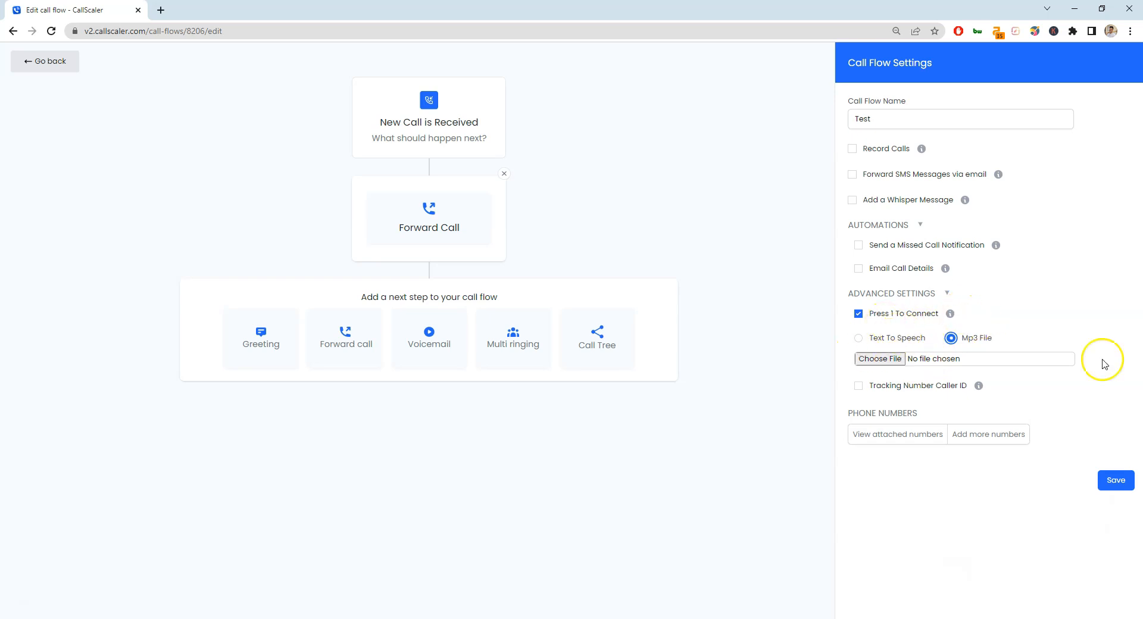
pyautogui.click(903, 313)
# Turn Tracking Number Caller ID on, check its info, then turn it off.
pyautogui.click(921, 339)
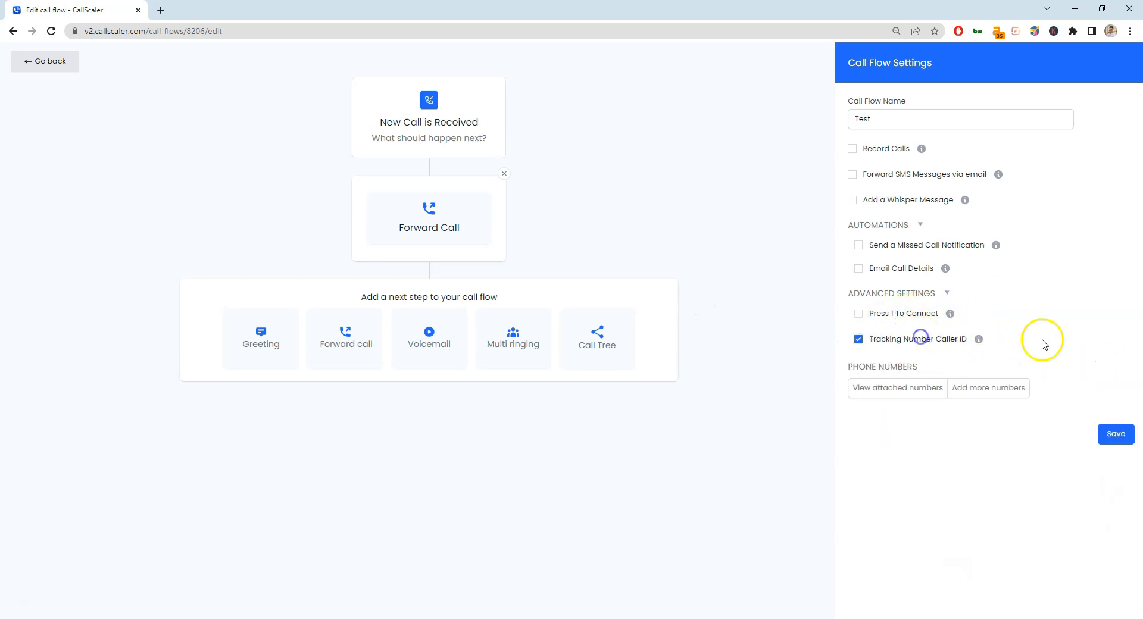
pyautogui.moveTo(980, 340)
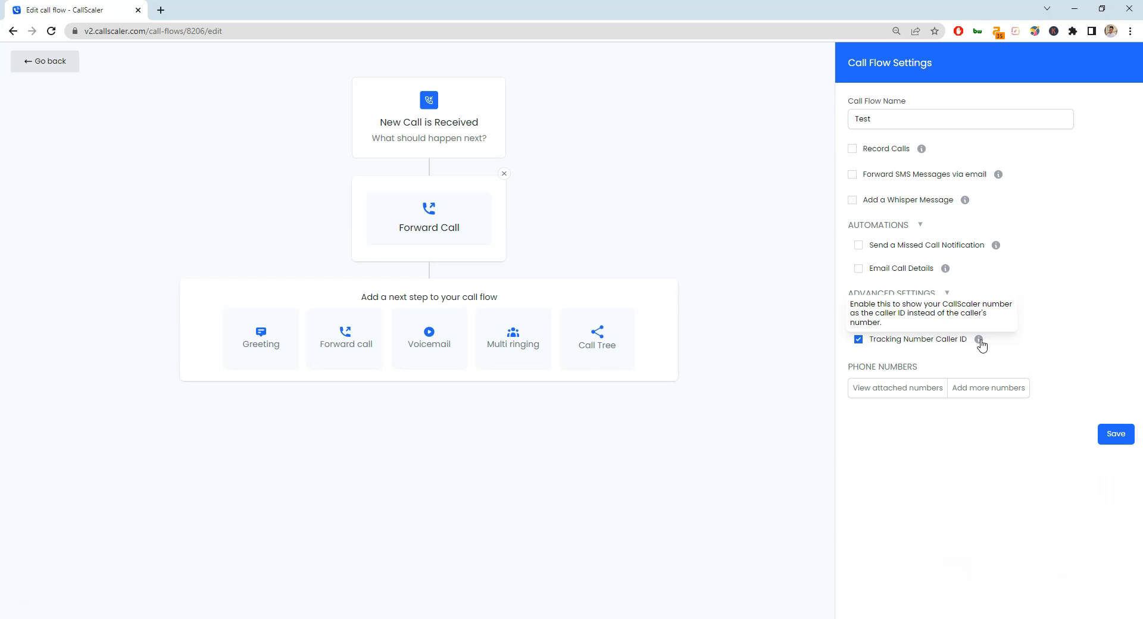
pyautogui.click(965, 344)
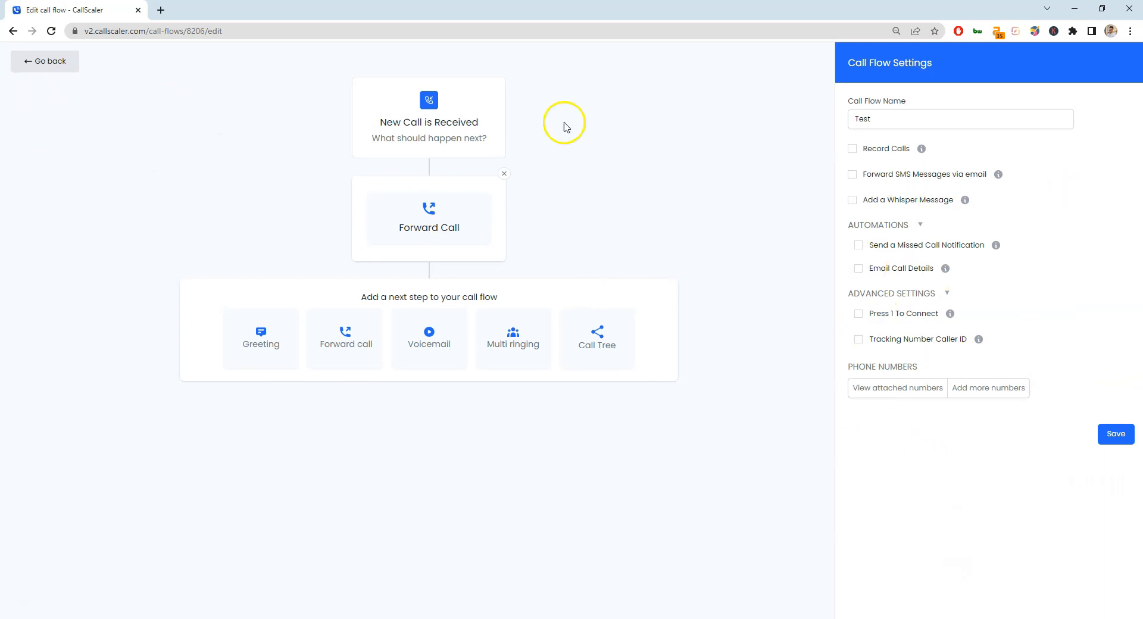
# View the add-numbers page, delete the Test call flow, and open the empty Calls log.
pyautogui.click(995, 388)
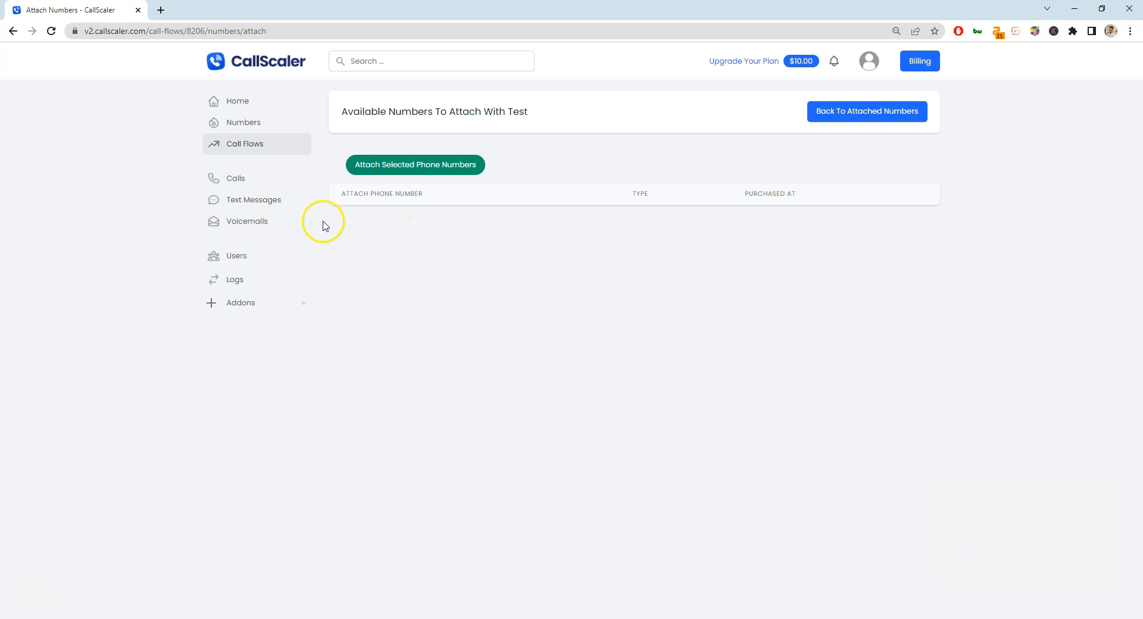
pyautogui.click(256, 153)
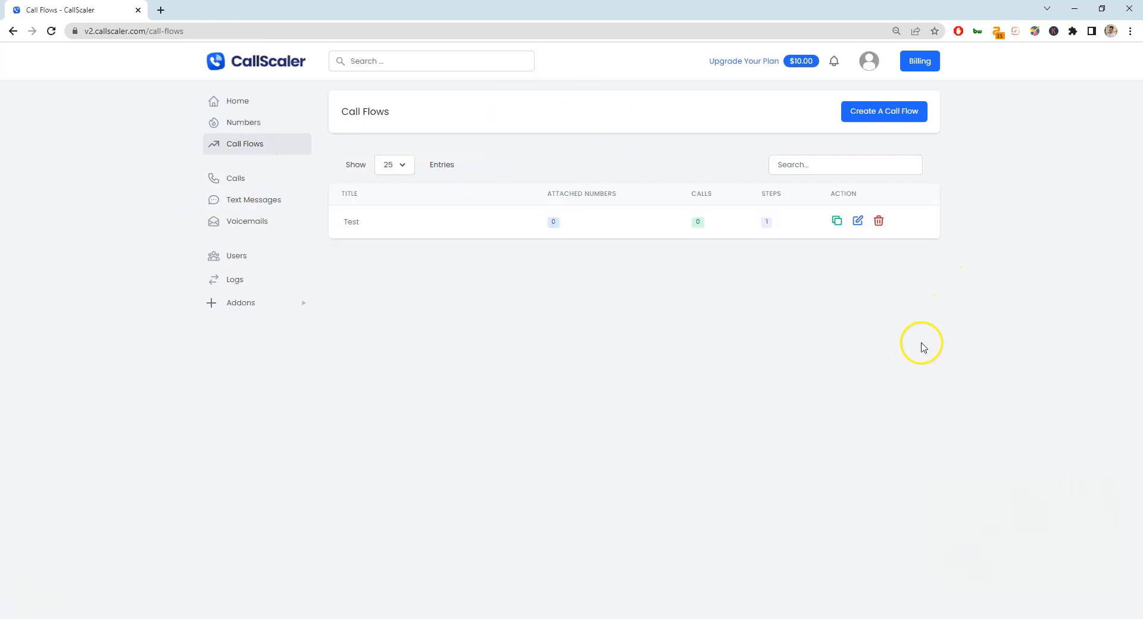
pyautogui.click(880, 220)
pyautogui.click(1081, 117)
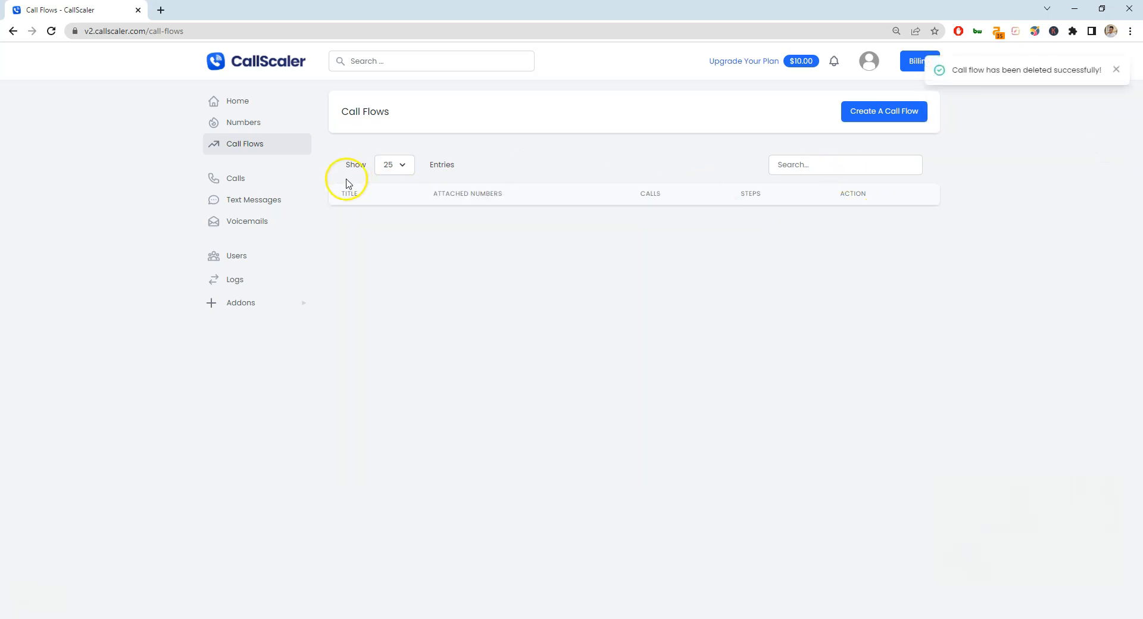
pyautogui.click(256, 185)
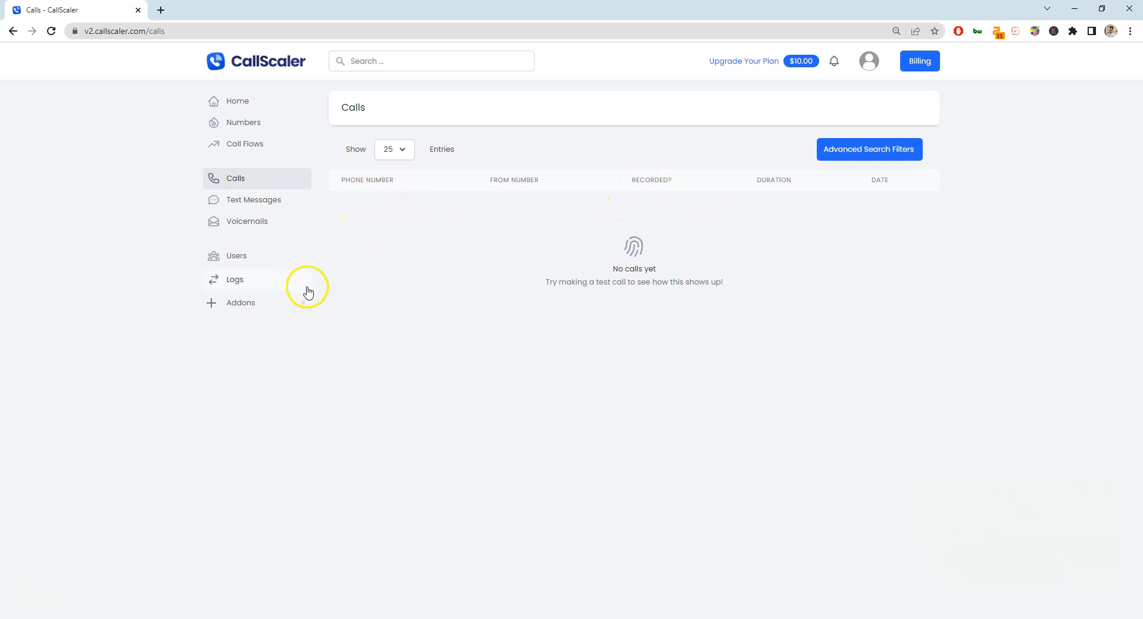
# Open Addons and highlight the Extra Caller Data per-call price.
pyautogui.click(242, 305)
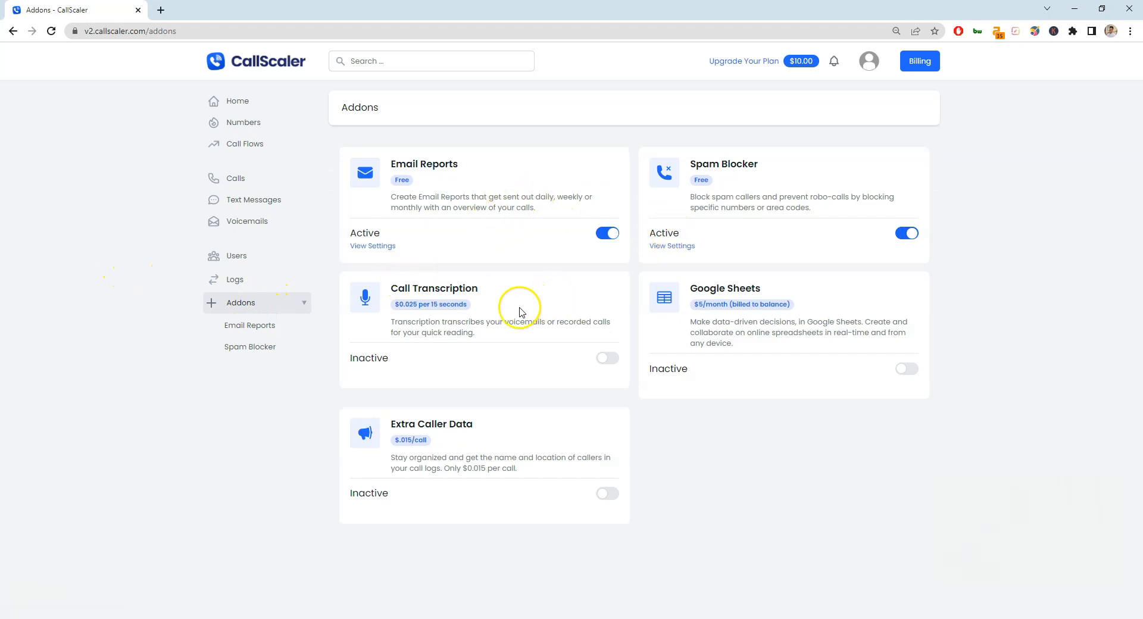
pyautogui.moveTo(524, 499); pyautogui.dragTo(394, 424)
pyautogui.click(400, 424)
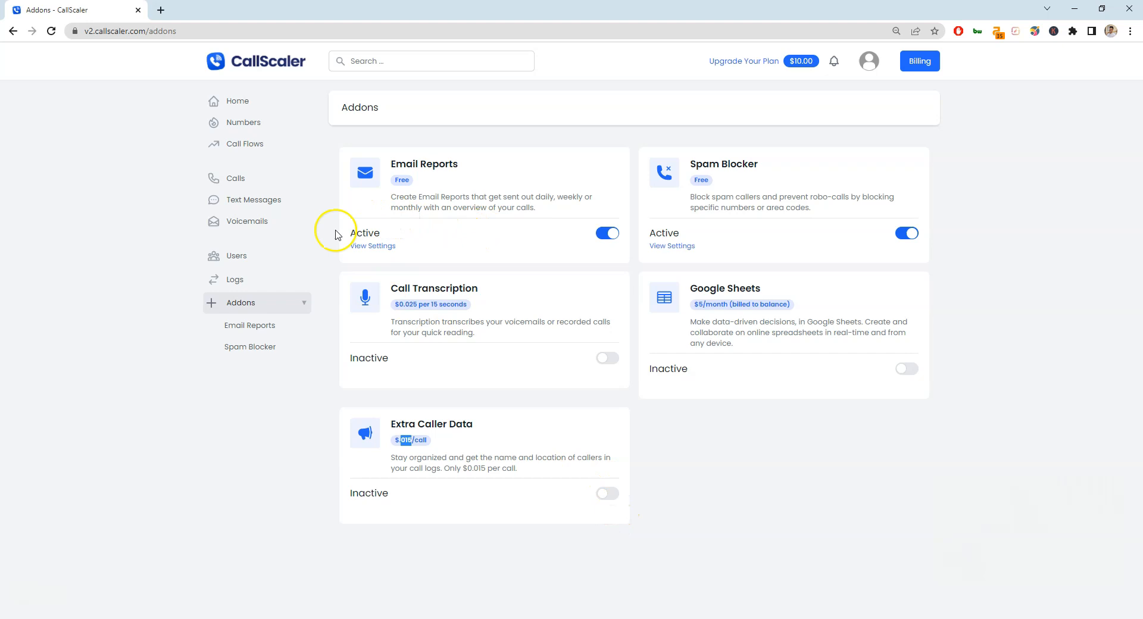
# Browse the Calls, Text Messages and Voicemails pages, ending on Users.
pyautogui.click(235, 179)
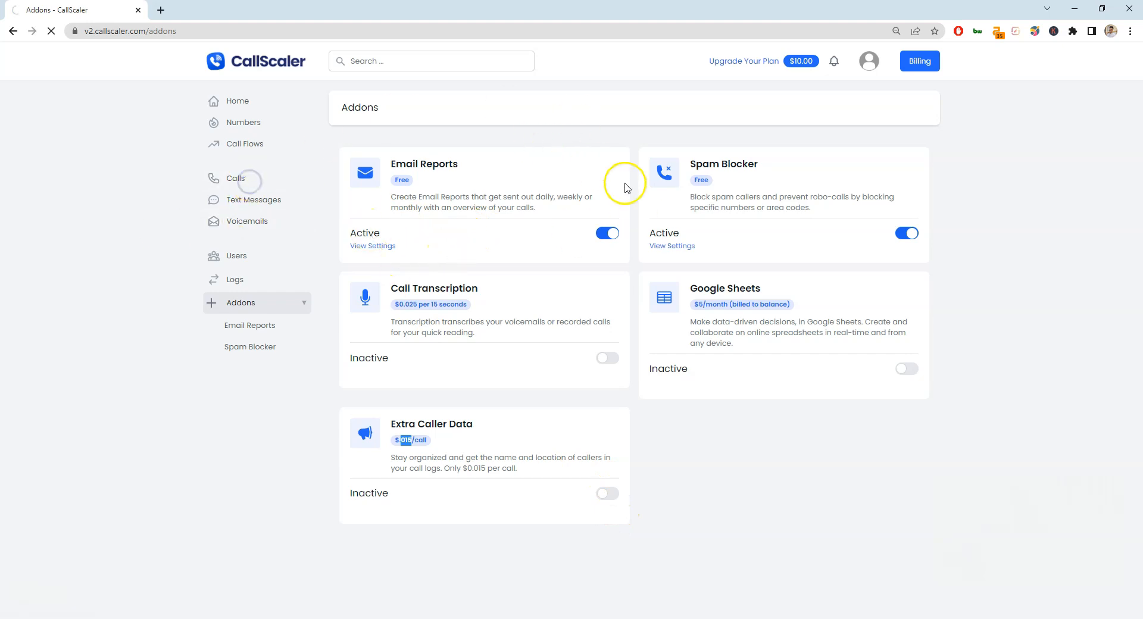
pyautogui.click(255, 199)
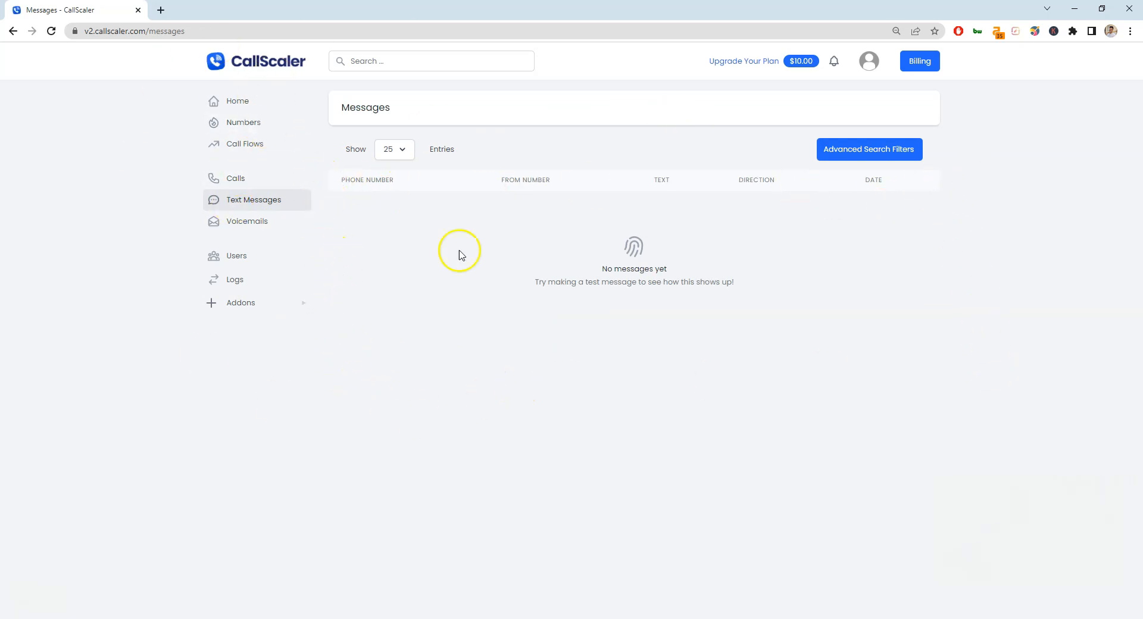
pyautogui.click(281, 219)
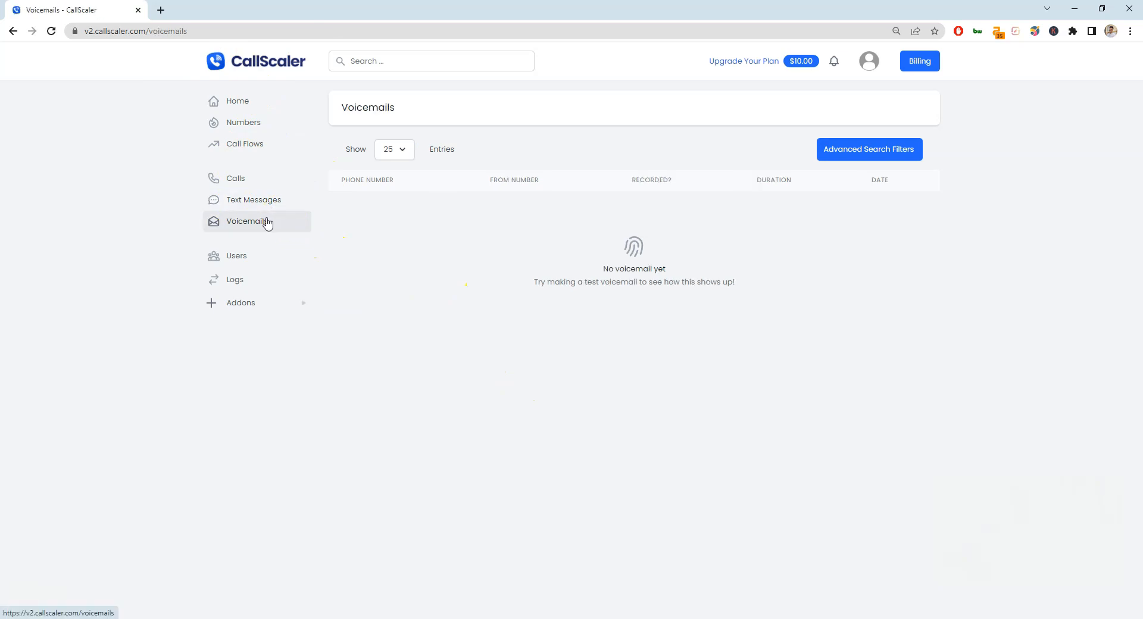
pyautogui.click(254, 257)
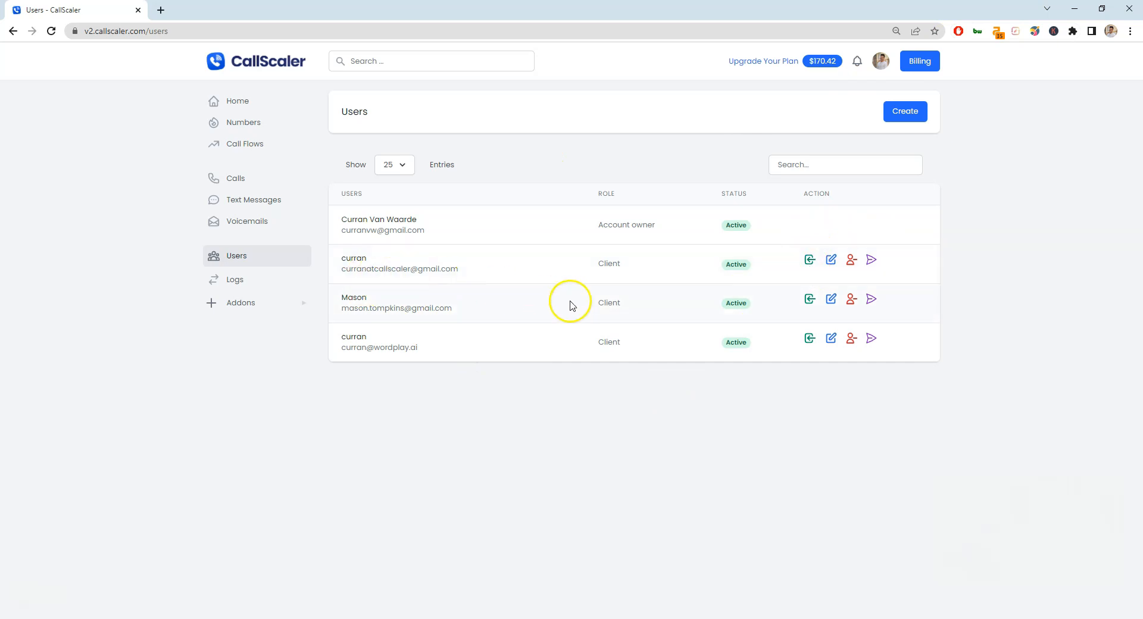
pyautogui.click(903, 108)
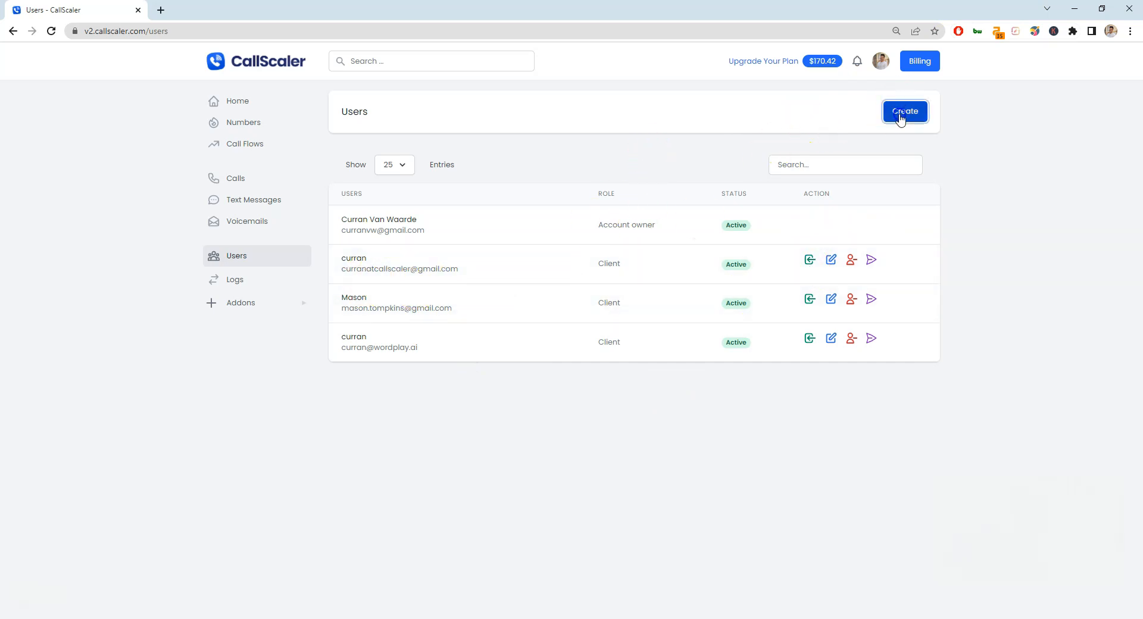
pyautogui.click(603, 359)
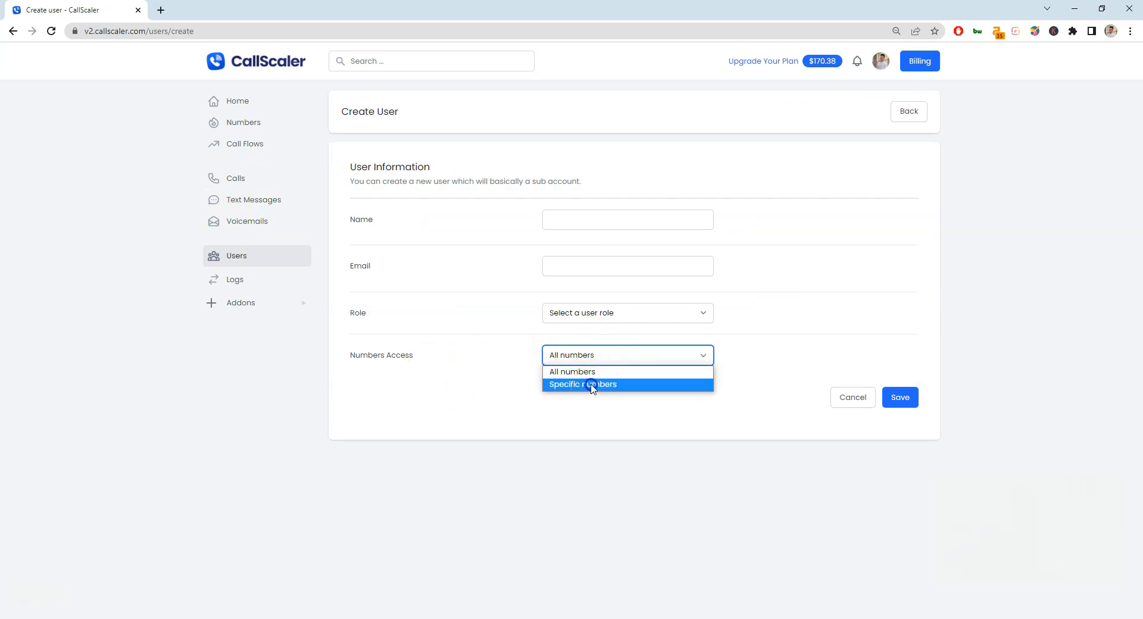
pyautogui.click(590, 385)
pyautogui.click(615, 356)
pyautogui.click(574, 372)
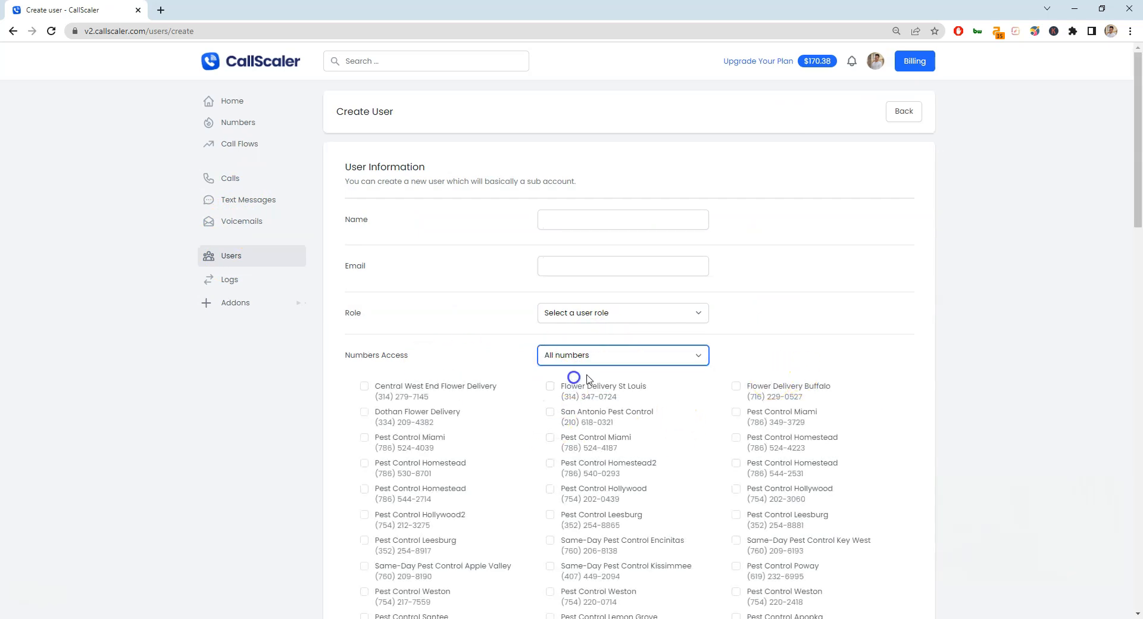
pyautogui.click(620, 314)
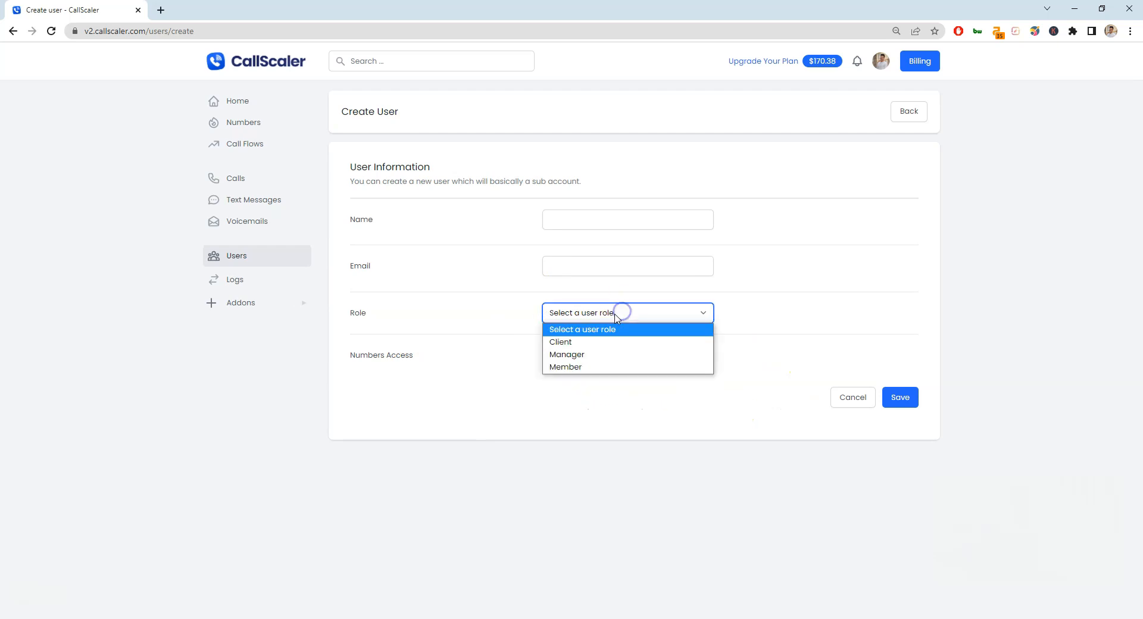
pyautogui.click(582, 350)
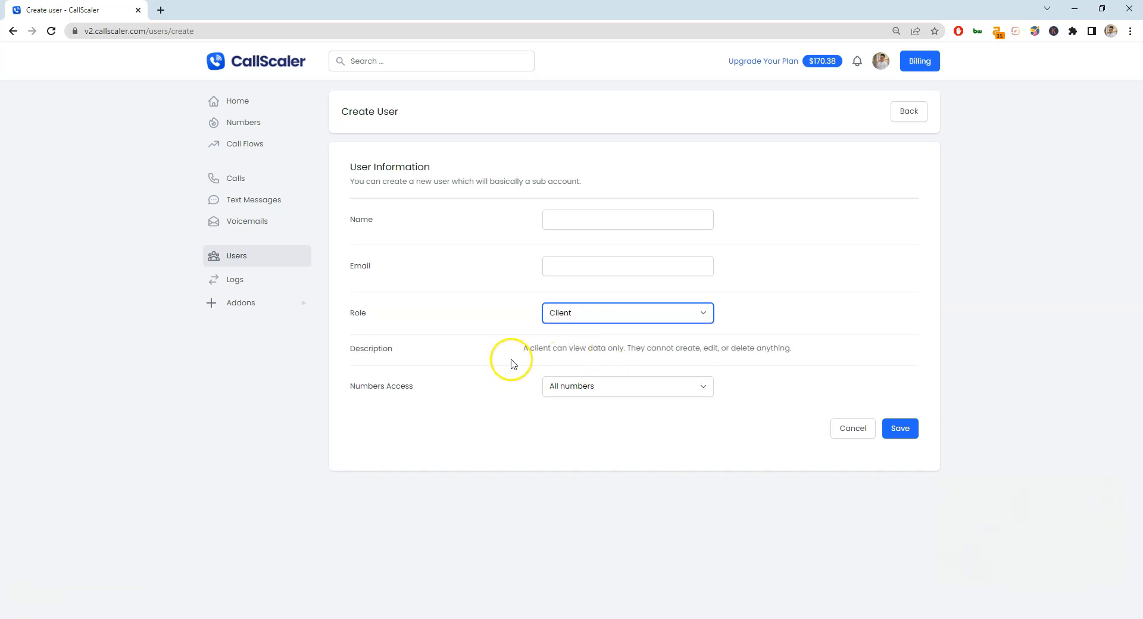
pyautogui.moveTo(514, 364); pyautogui.dragTo(854, 354)
pyautogui.click(693, 343)
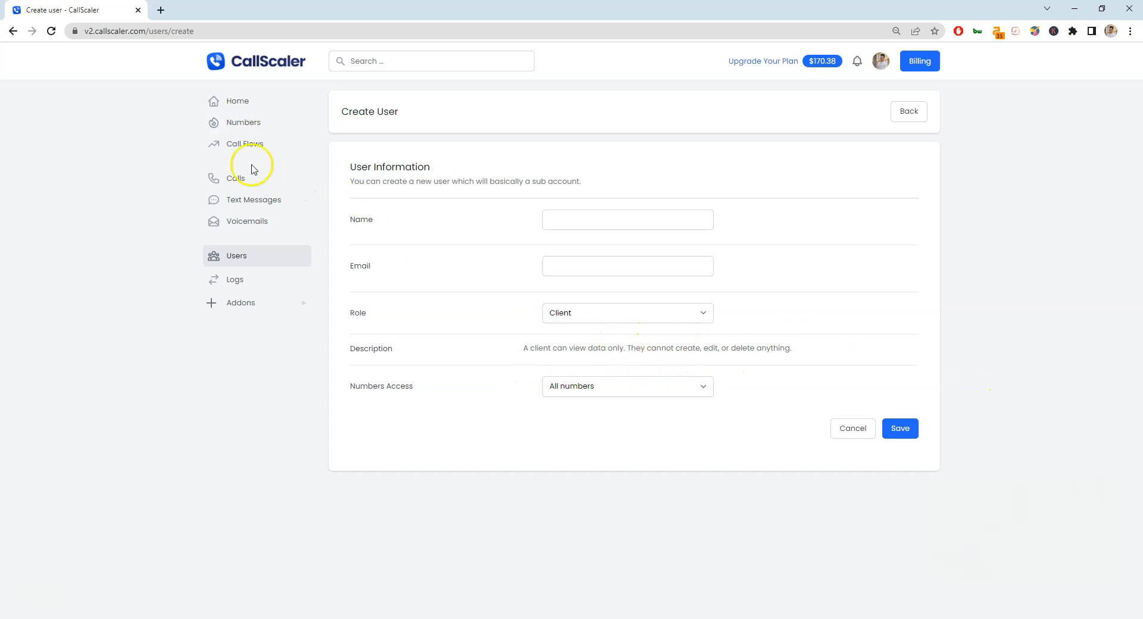
pyautogui.click(593, 313)
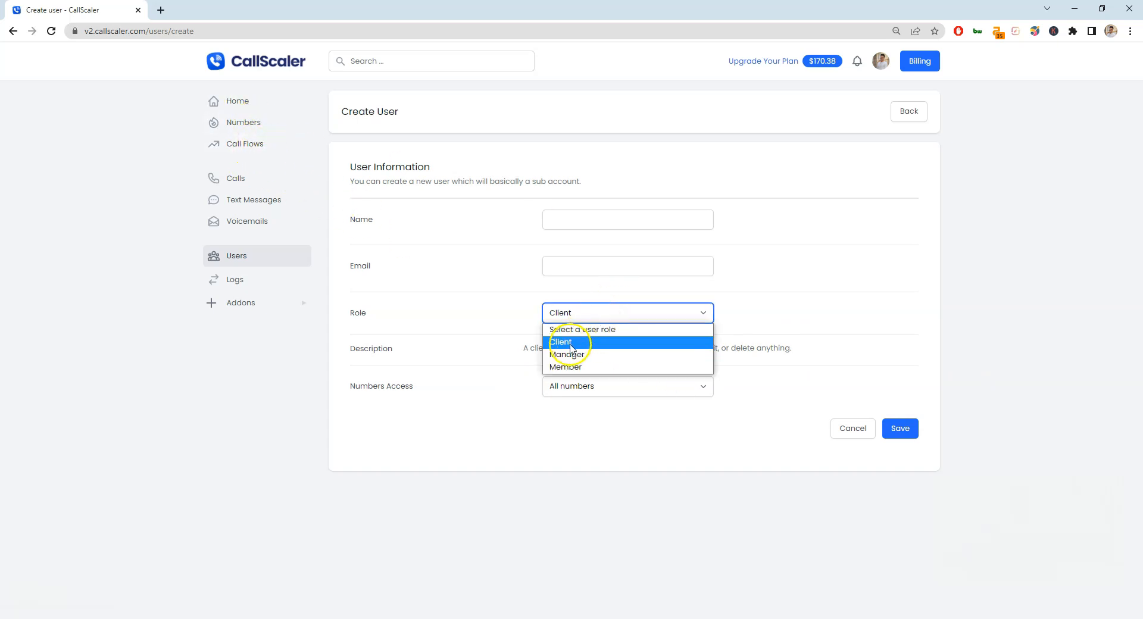
pyautogui.click(567, 354)
pyautogui.moveTo(523, 349); pyautogui.dragTo(864, 346)
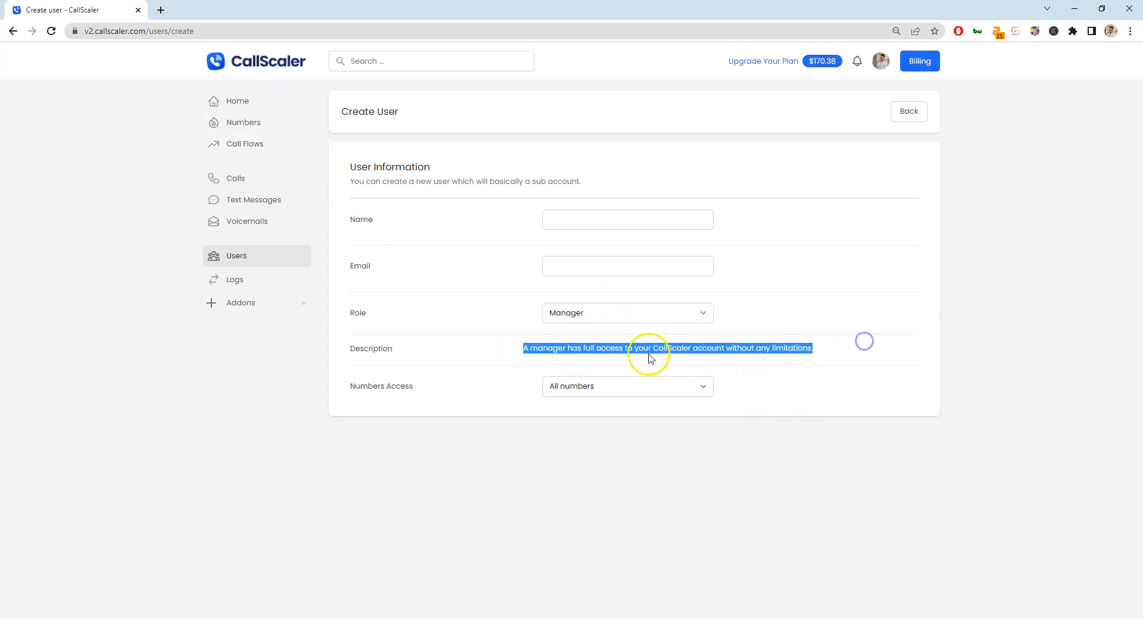
pyautogui.click(582, 314)
pyautogui.click(577, 364)
pyautogui.moveTo(524, 349); pyautogui.dragTo(876, 347)
pyautogui.tripleClick(792, 345)
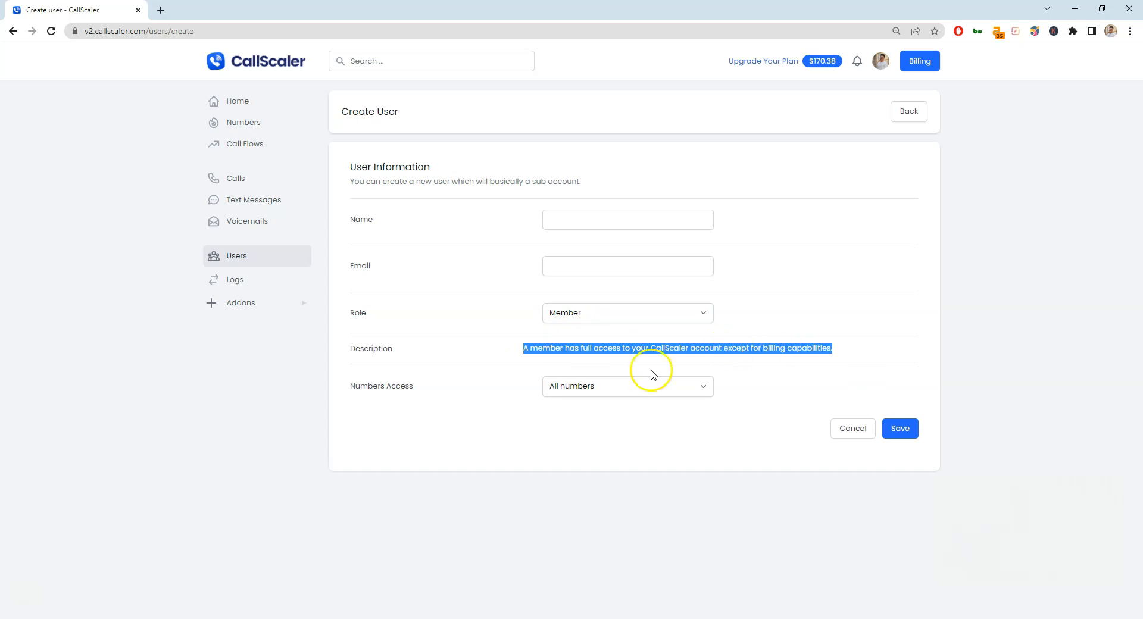
pyautogui.click(619, 319)
pyautogui.click(572, 329)
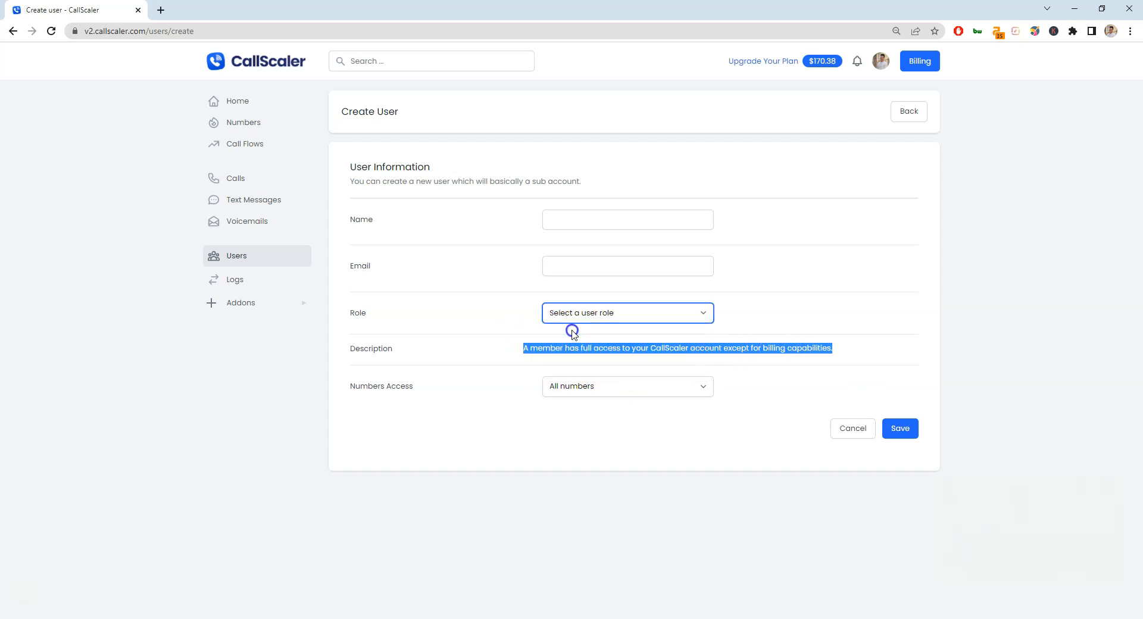
pyautogui.click(589, 310)
pyautogui.click(582, 338)
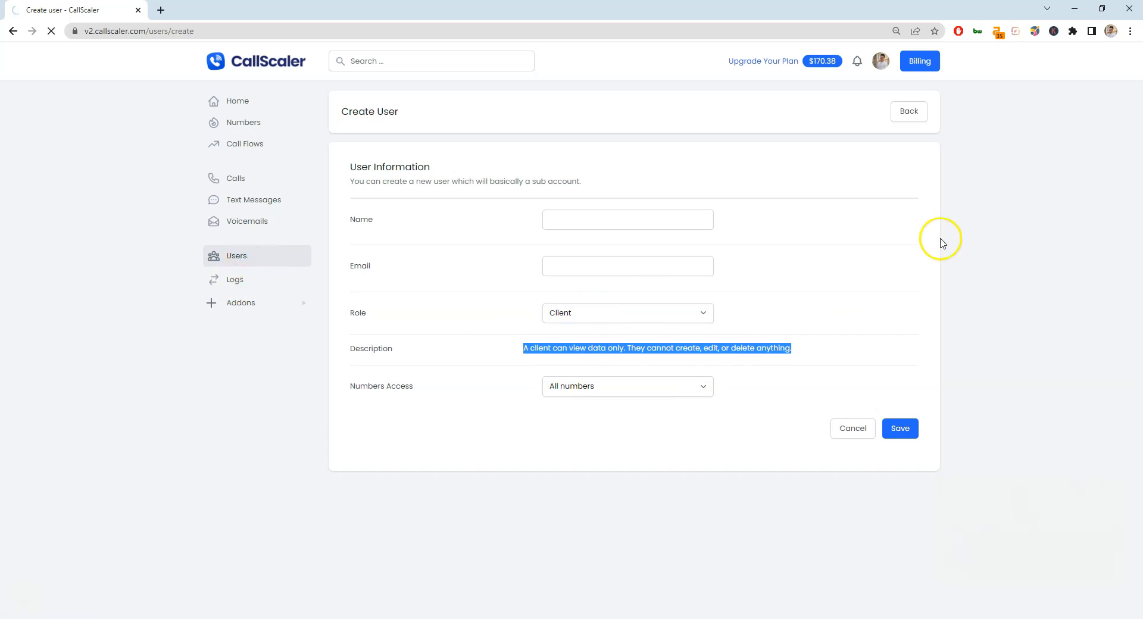
pyautogui.click(208, 256)
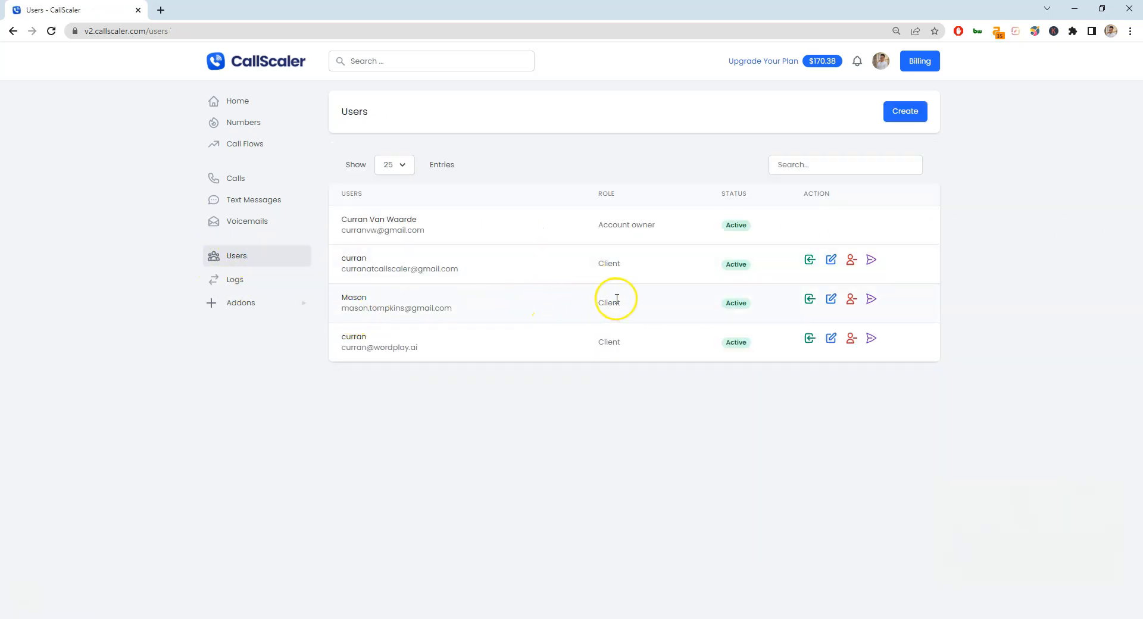
# Preview the third user's client account and scroll through its dashboard.
pyautogui.click(810, 299)
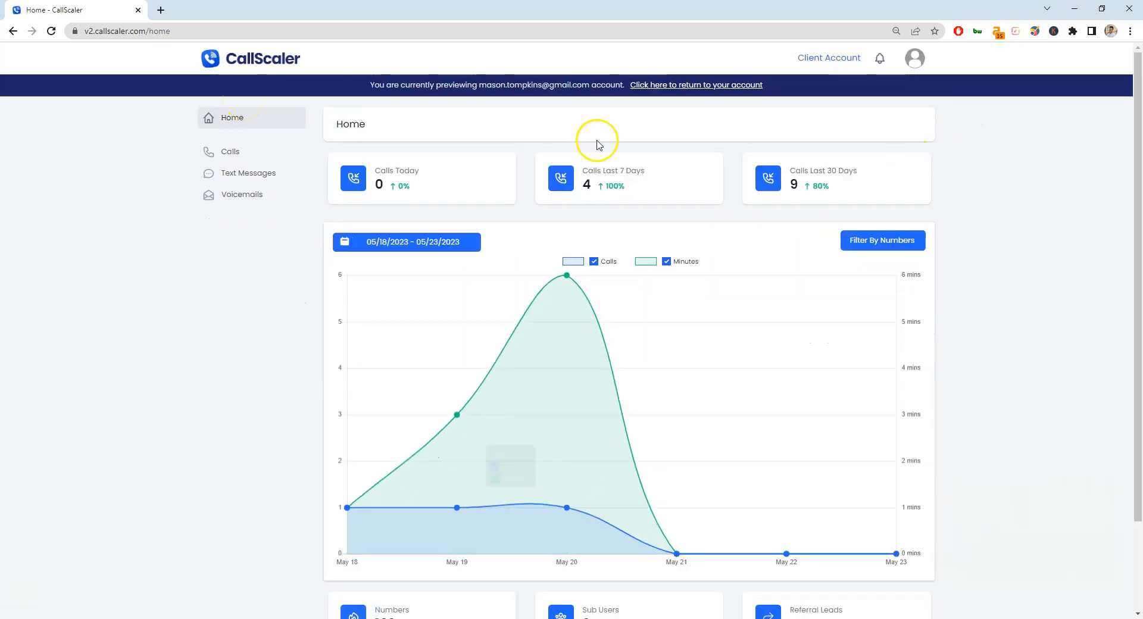
pyautogui.moveTo(391, 520)
pyautogui.scroll(-2, 396, 409)
pyautogui.scroll(2, 333, 512)
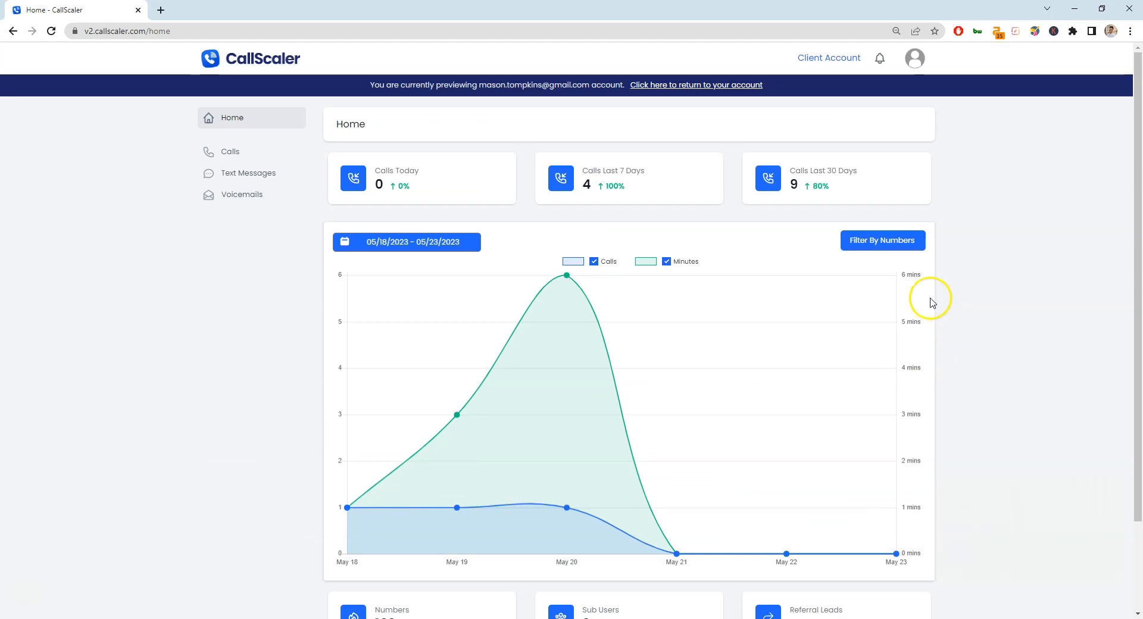
# Browse the client's Calls, Text Messages and Voicemails, then return to its Home dashboard.
pyautogui.click(246, 154)
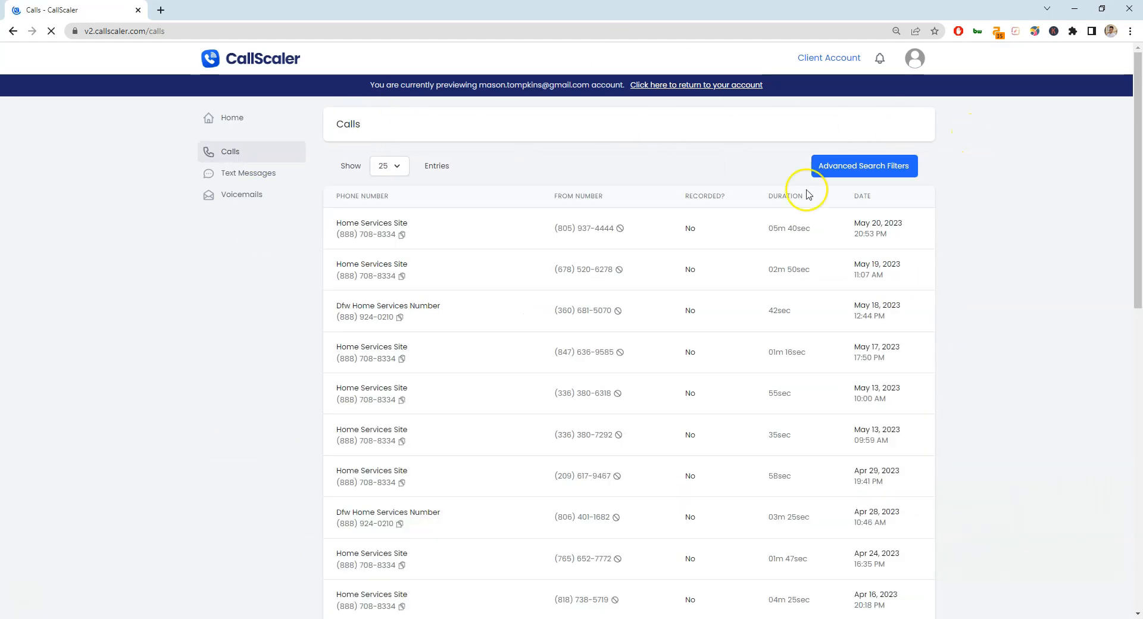
pyautogui.click(277, 177)
pyautogui.click(263, 197)
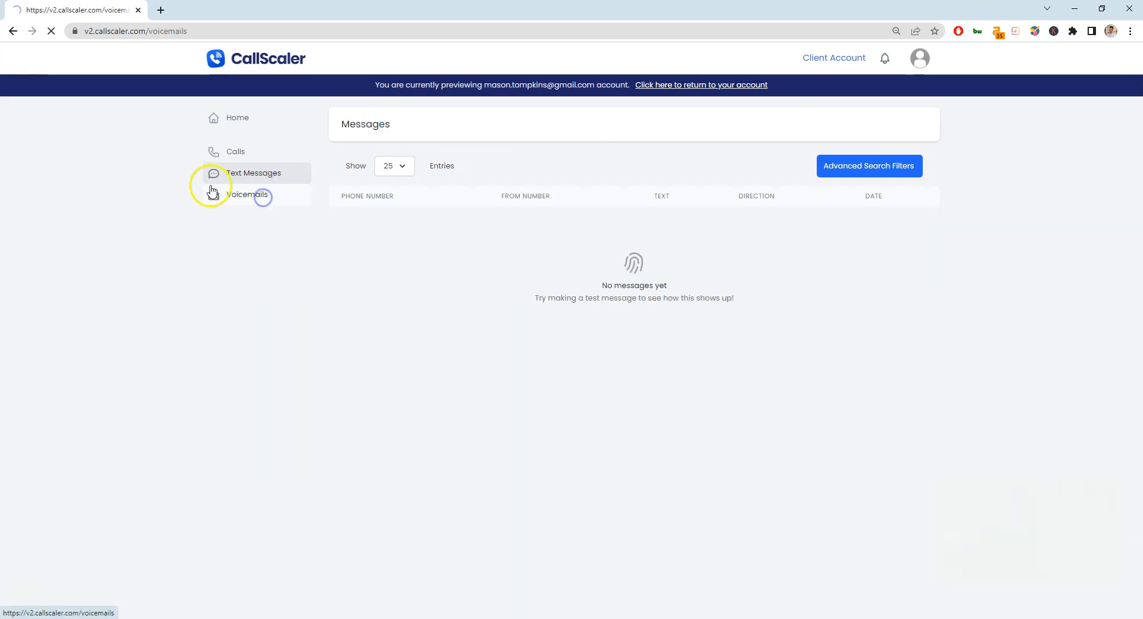
pyautogui.click(229, 118)
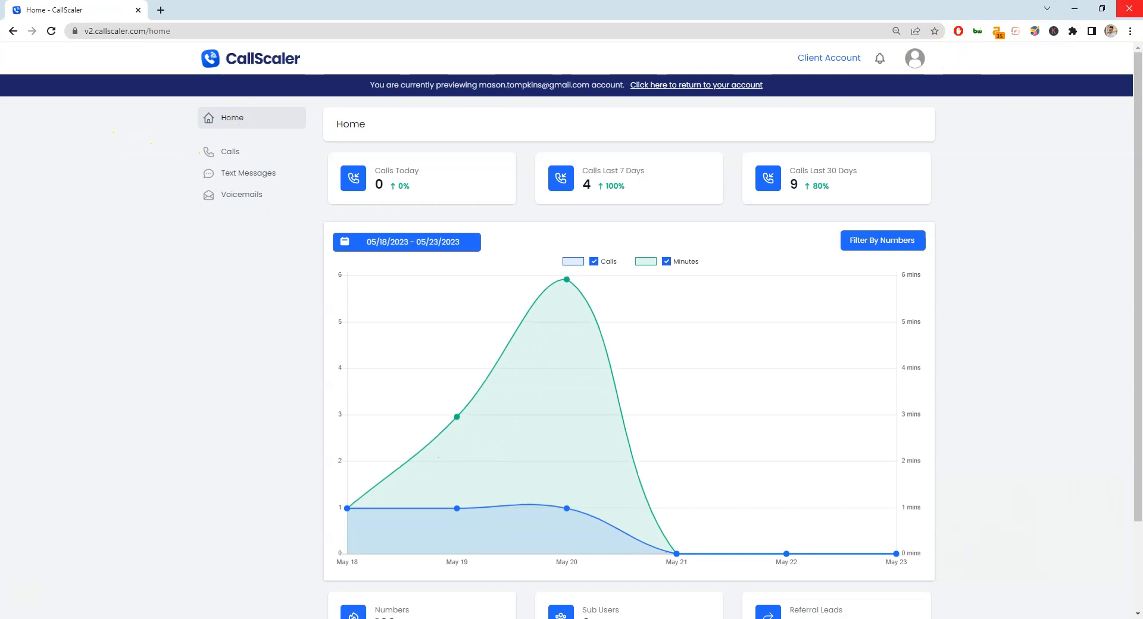
# Exit the client preview, open Addons, and highlight the Call Transcription and Google Sheets descriptions.
pyautogui.click(711, 91)
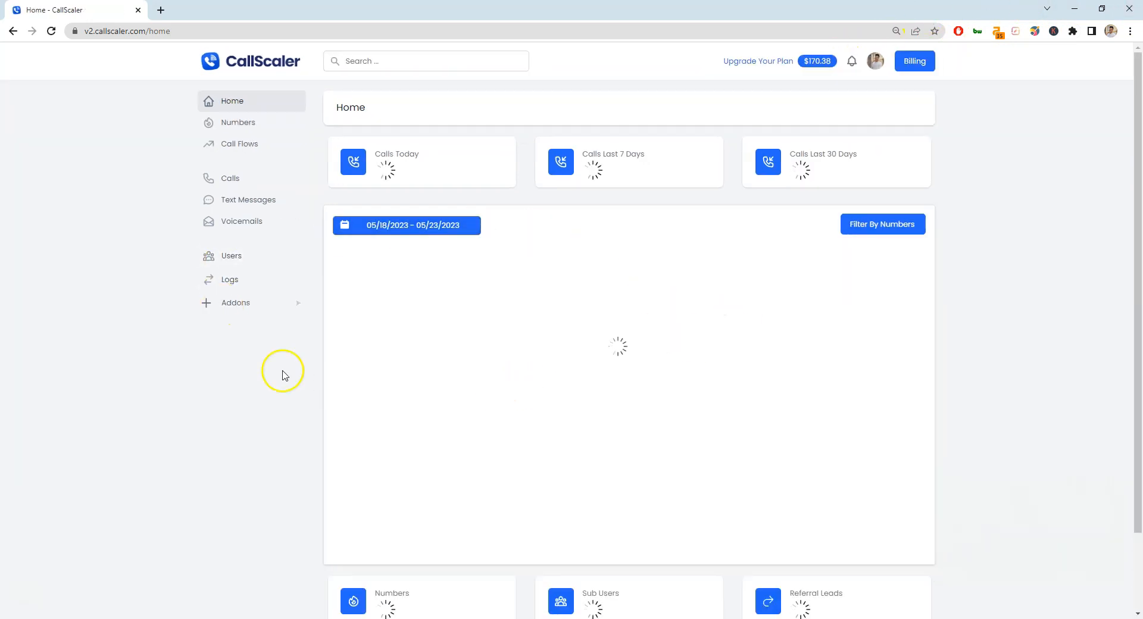
pyautogui.click(249, 257)
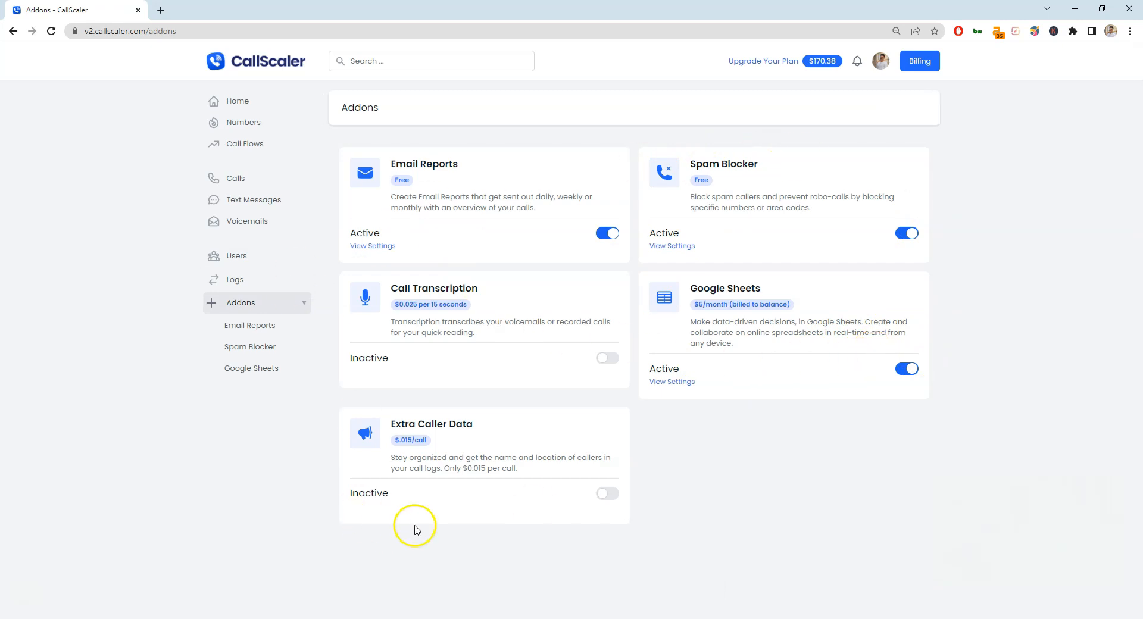
pyautogui.moveTo(394, 293); pyautogui.dragTo(448, 332)
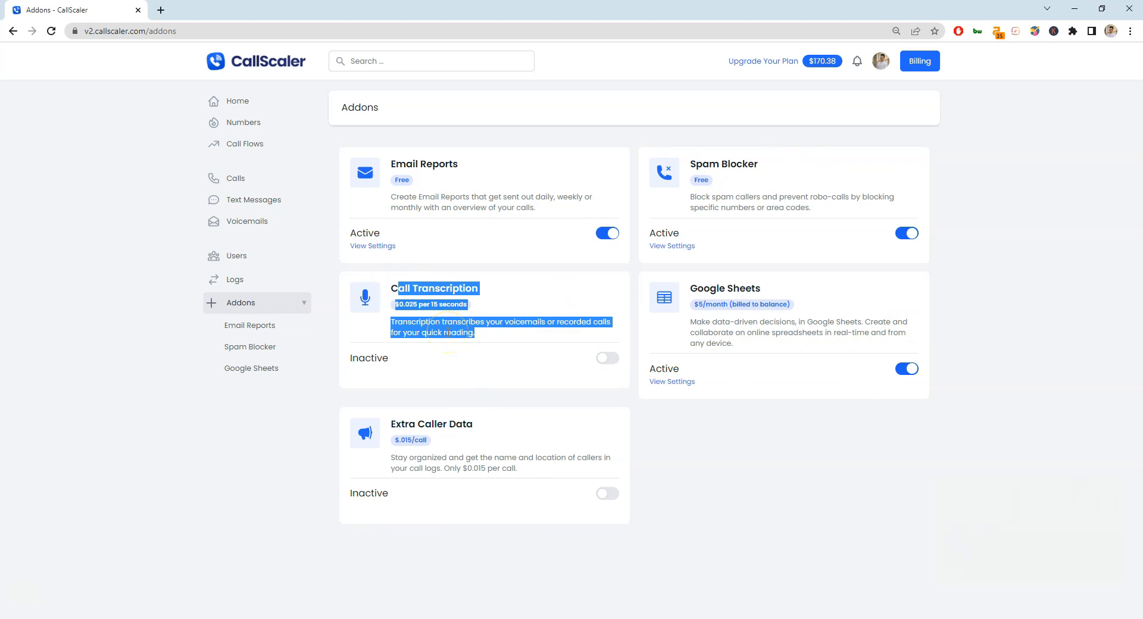
pyautogui.click(448, 332)
pyautogui.moveTo(507, 338); pyautogui.dragTo(388, 319)
pyautogui.tripleClick(450, 331)
pyautogui.moveTo(755, 352); pyautogui.dragTo(700, 326)
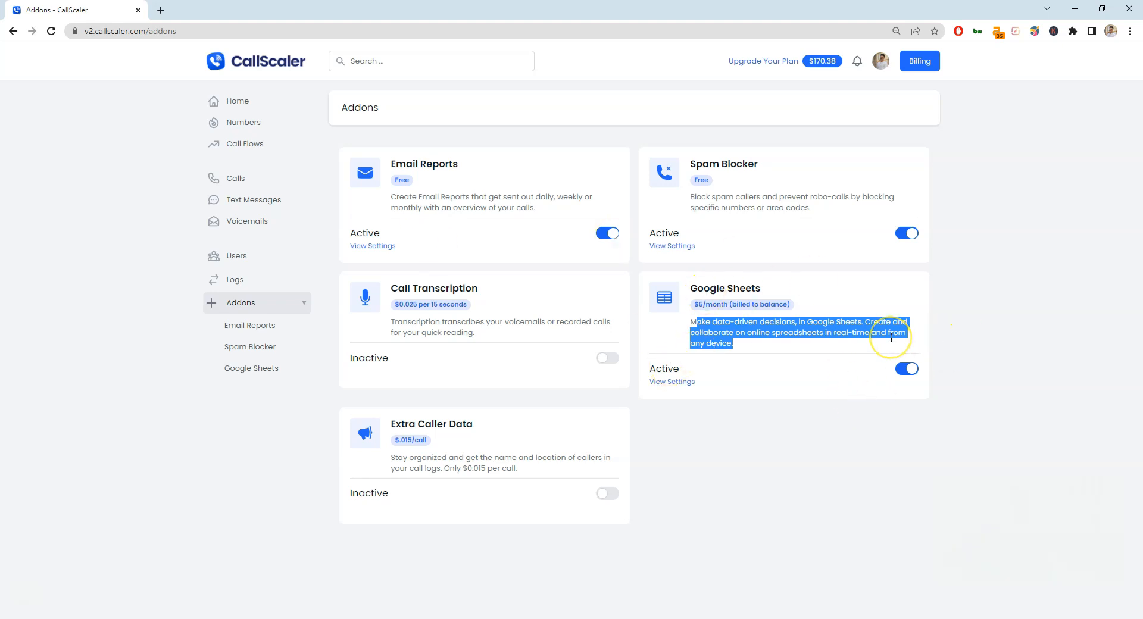
pyautogui.click(795, 333)
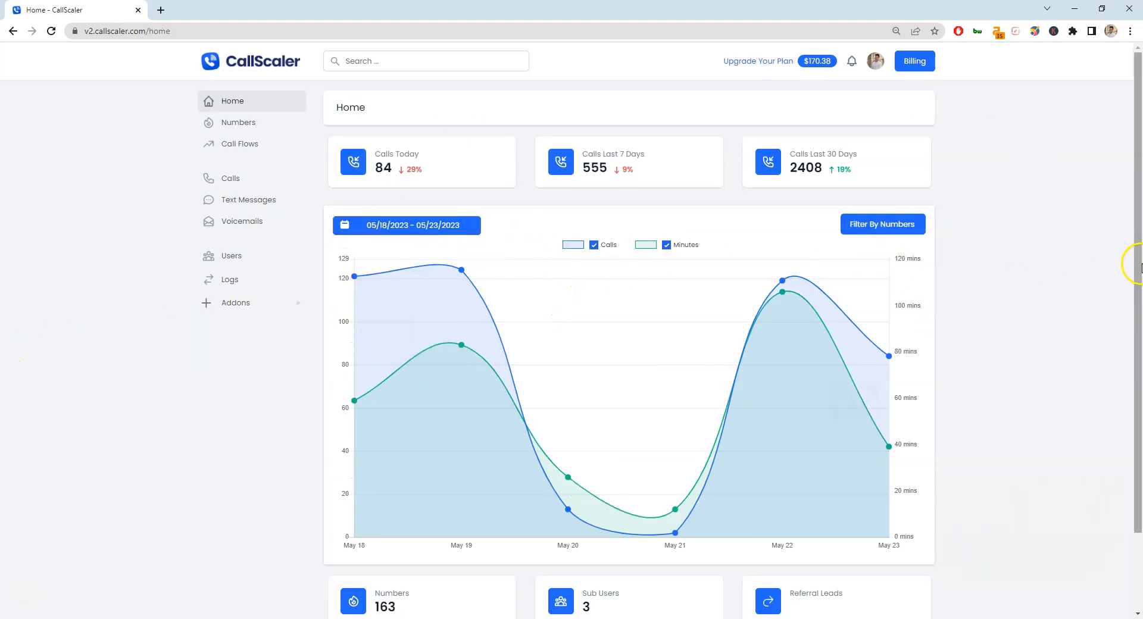
pyautogui.moveTo(947, 173); pyautogui.dragTo(433, 164)
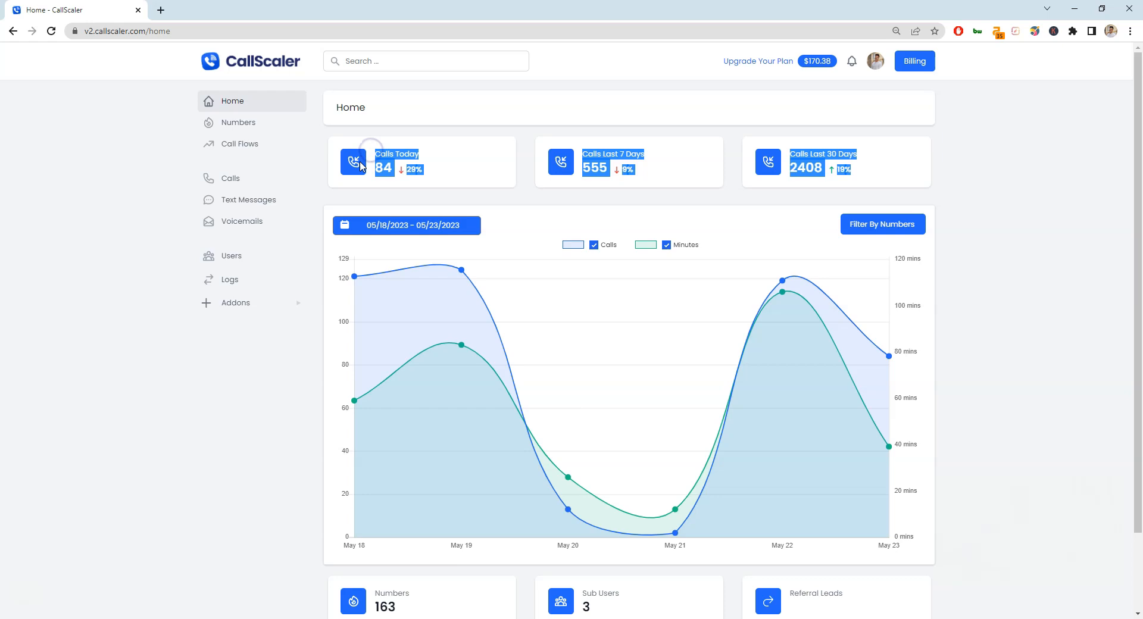
pyautogui.click(627, 147)
pyautogui.doubleClick(819, 168)
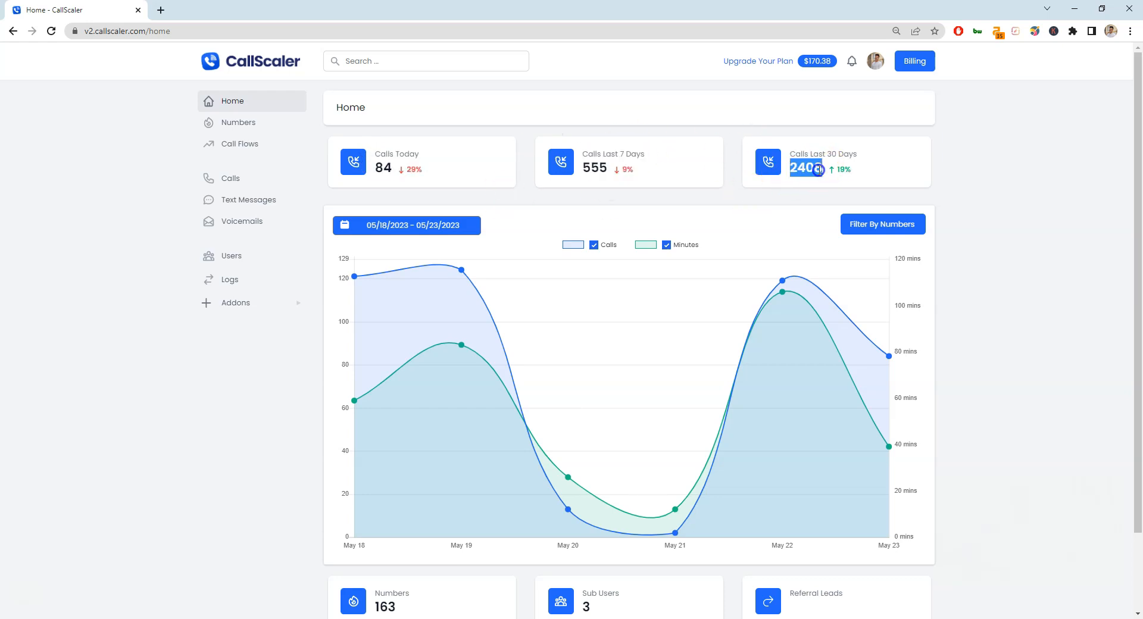
pyautogui.moveTo(634, 171); pyautogui.dragTo(387, 167)
pyautogui.click(656, 173)
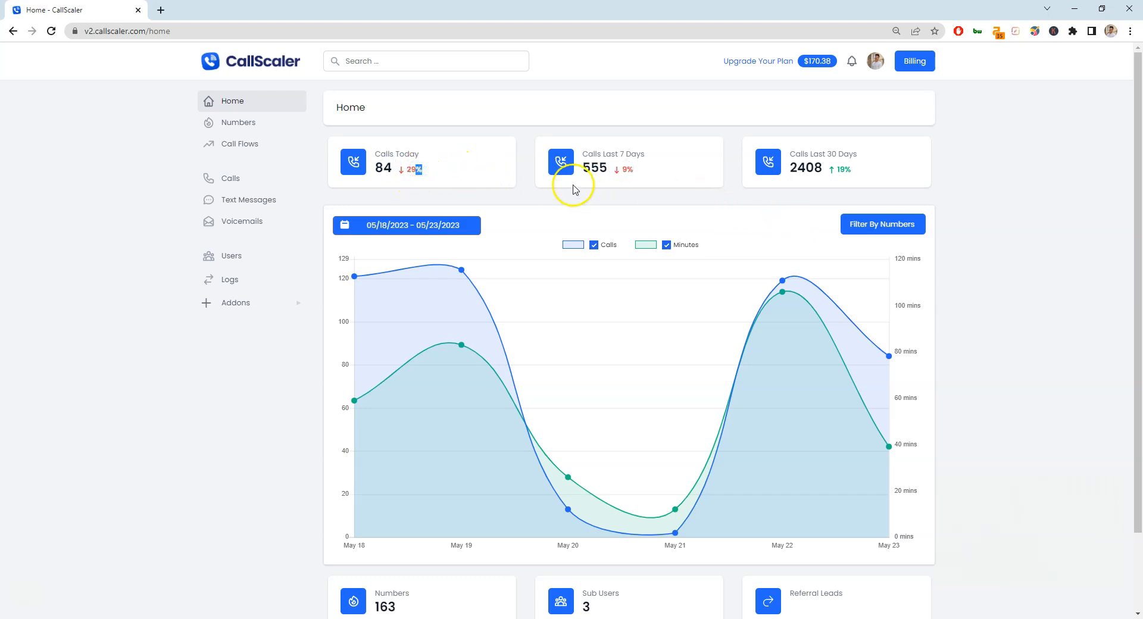
pyautogui.click(632, 181)
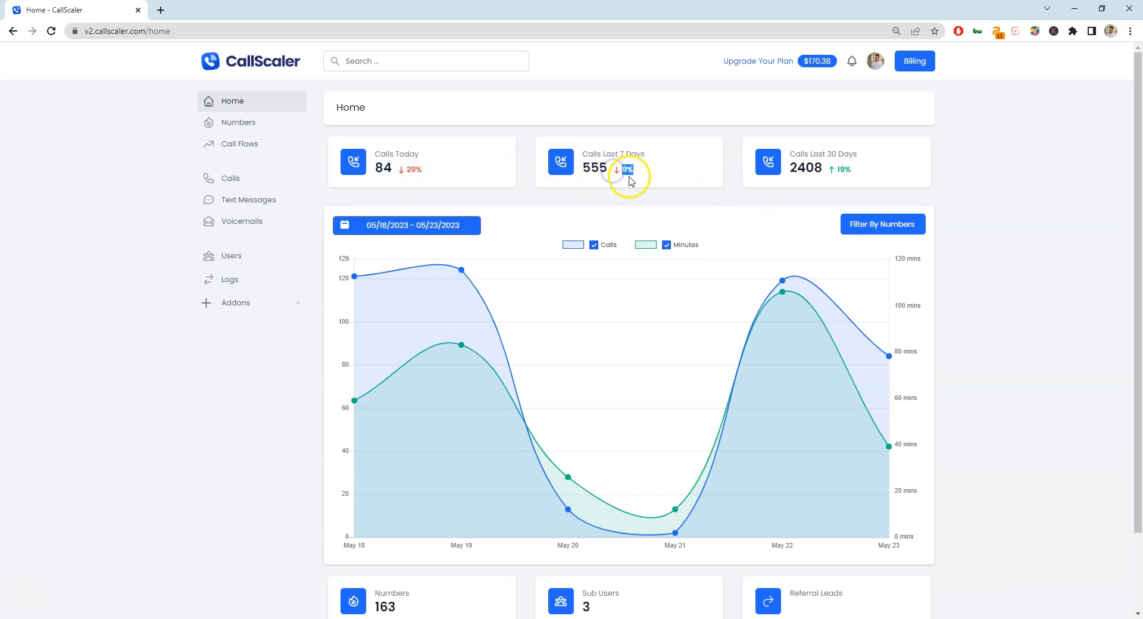
pyautogui.moveTo(655, 158); pyautogui.dragTo(621, 158)
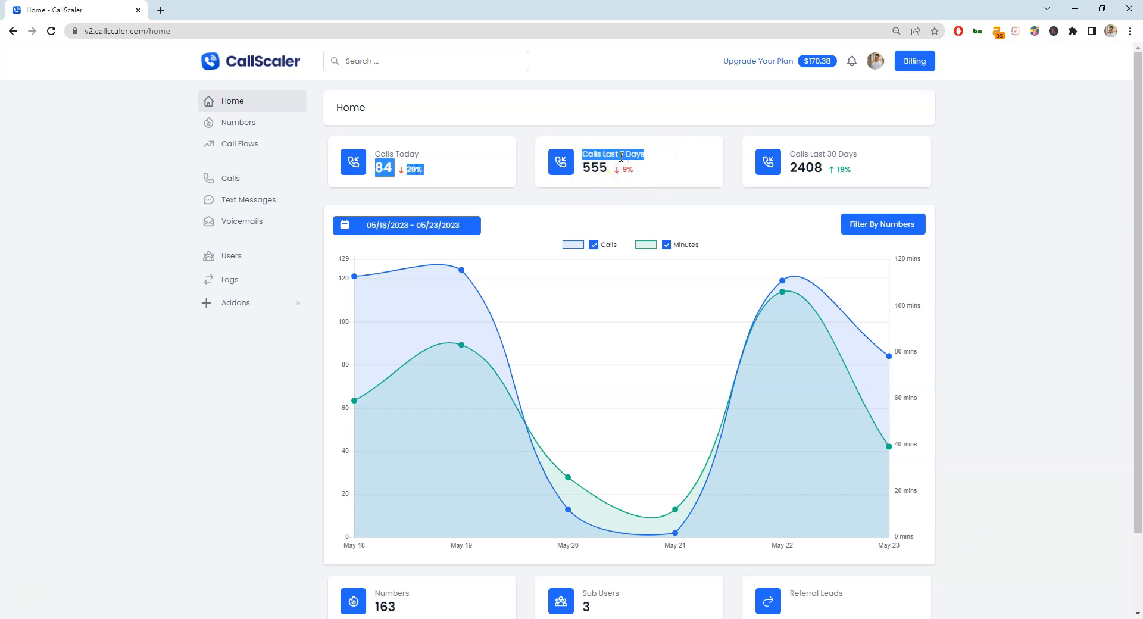
pyautogui.click(813, 136)
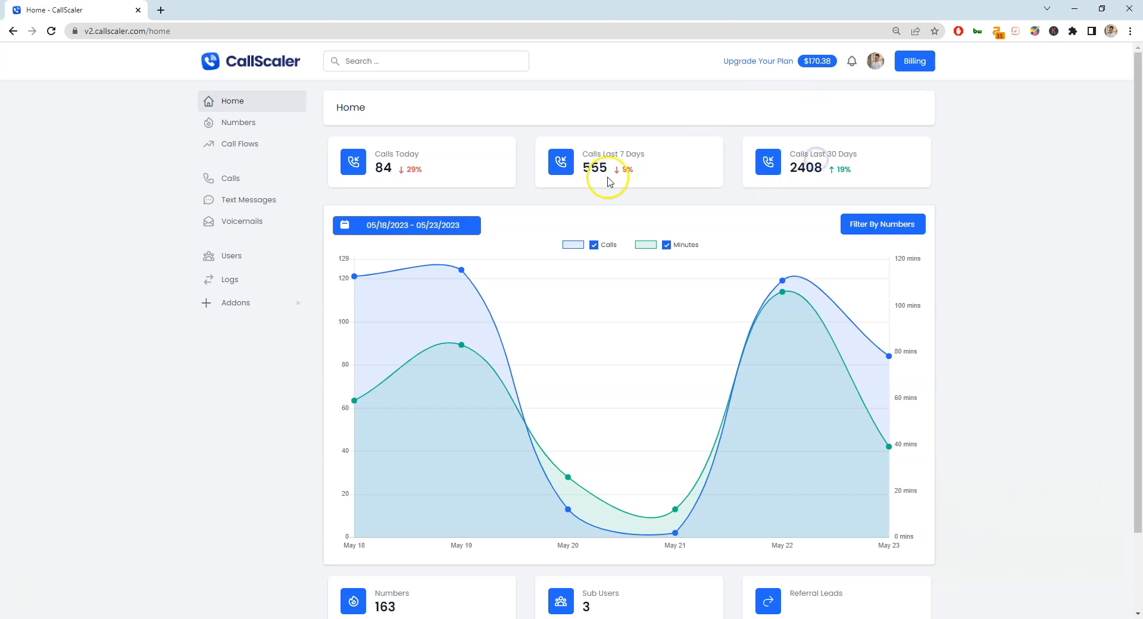
pyautogui.click(858, 223)
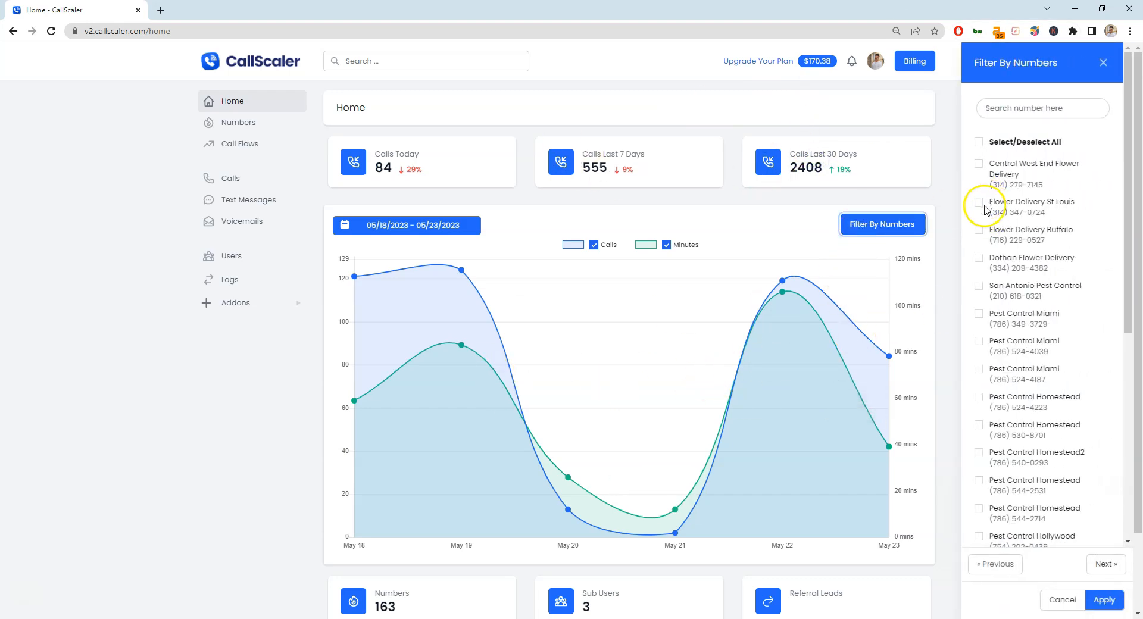
pyautogui.scroll(-3, 1026, 272)
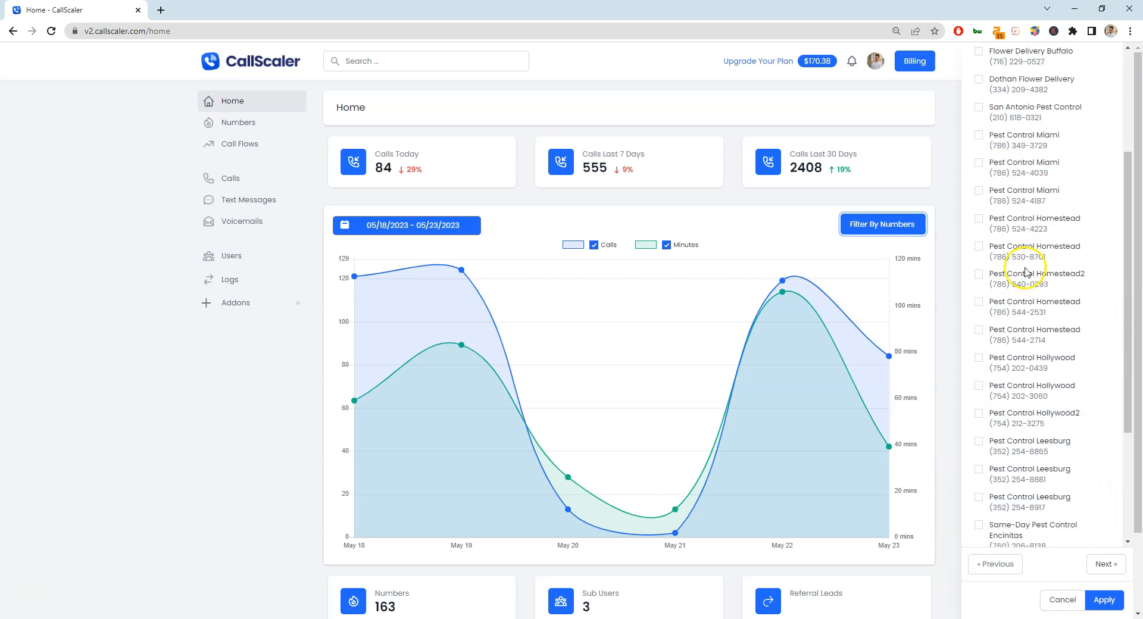
pyautogui.scroll(-3, 1025, 272)
pyautogui.scroll(6, 983, 194)
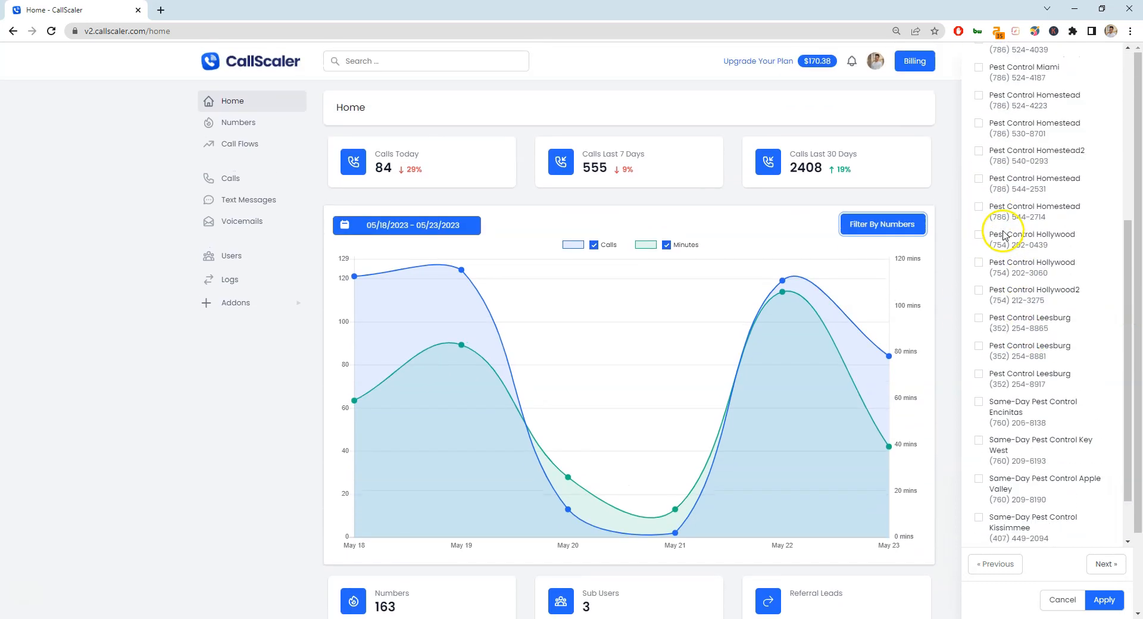
pyautogui.click(953, 125)
pyautogui.scroll(-2, 804, 268)
pyautogui.scroll(2, 675, 301)
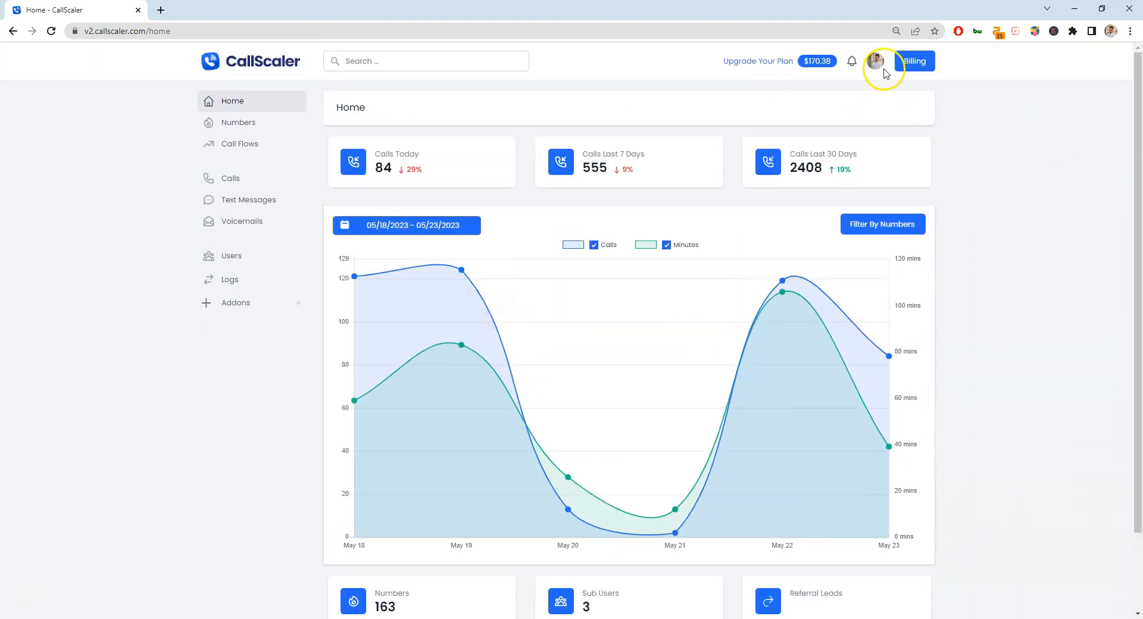
# Reload Billing, dismiss Add Funds, then reopen it from the $170.38 balance and focus the amount.
pyautogui.press('F5')
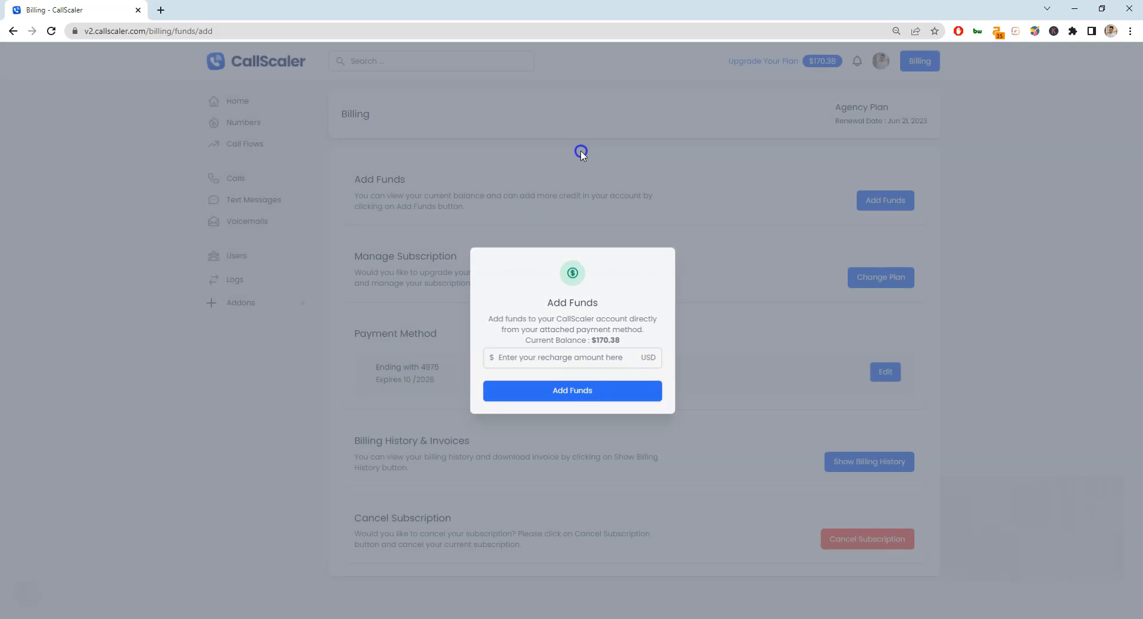
pyautogui.click(915, 61)
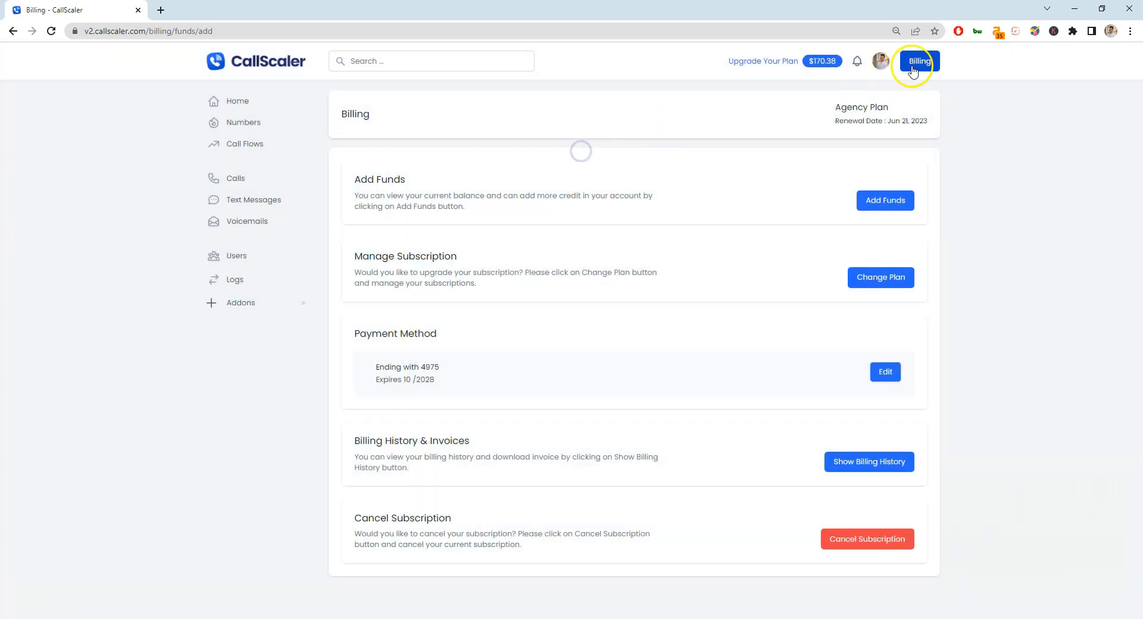
pyautogui.click(824, 62)
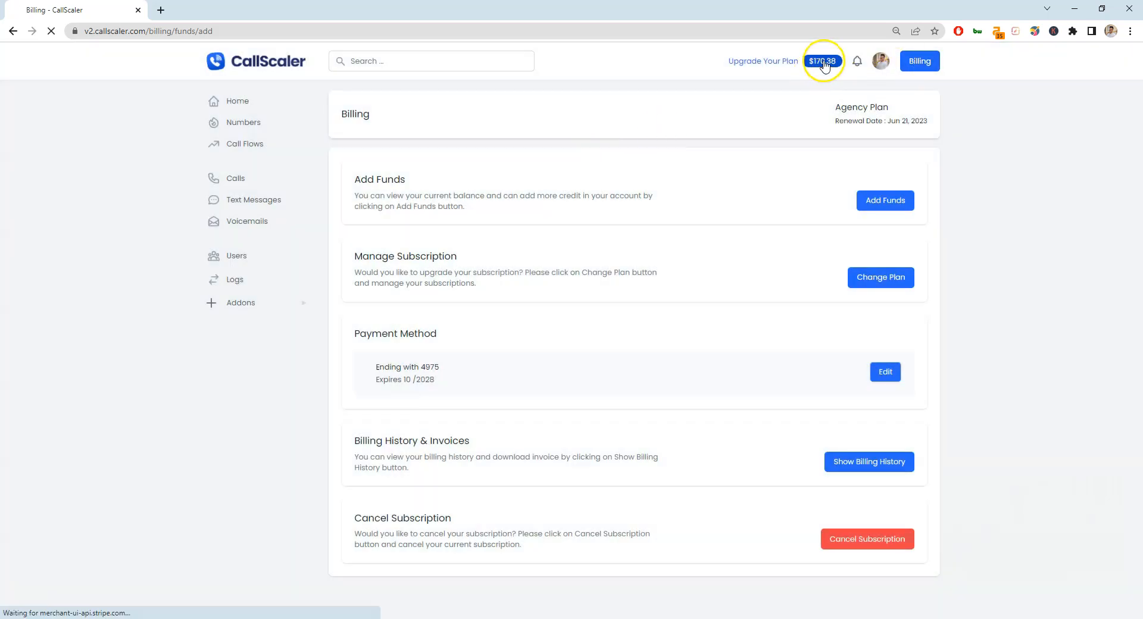
pyautogui.click(569, 355)
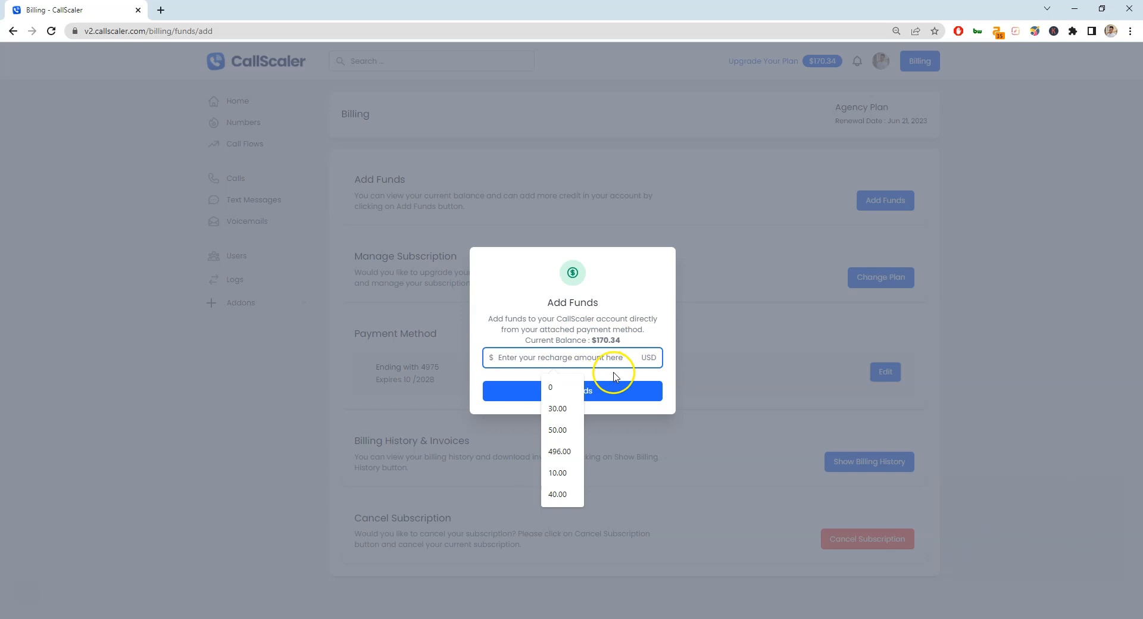
# Close the Add Funds dialog and go to user Settings from the account menu.
pyautogui.click(697, 375)
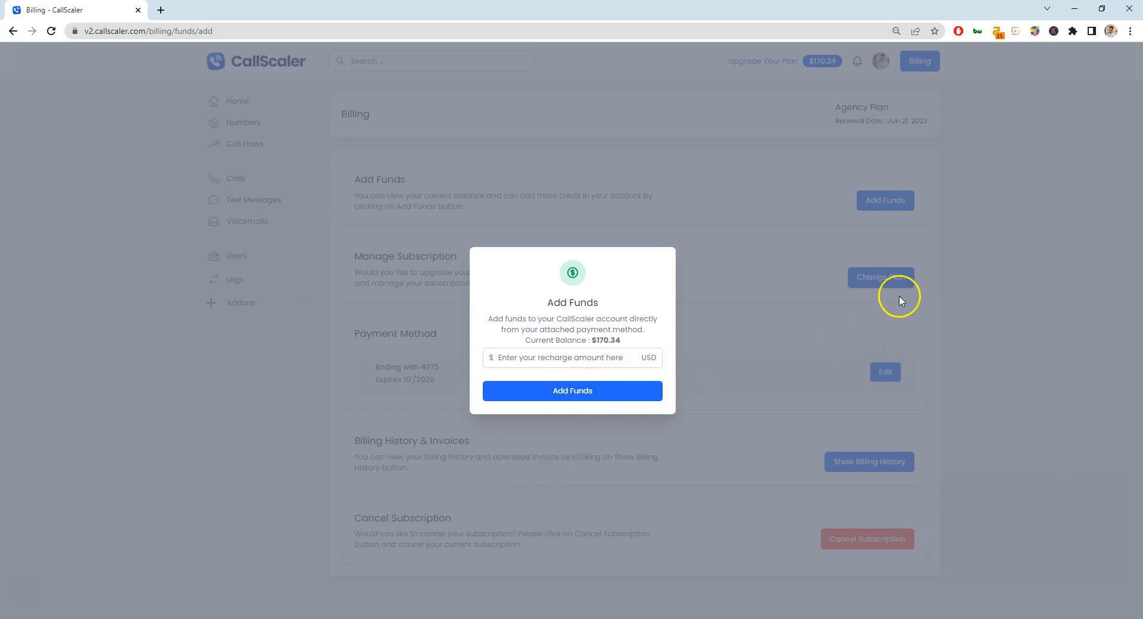
pyautogui.click(583, 218)
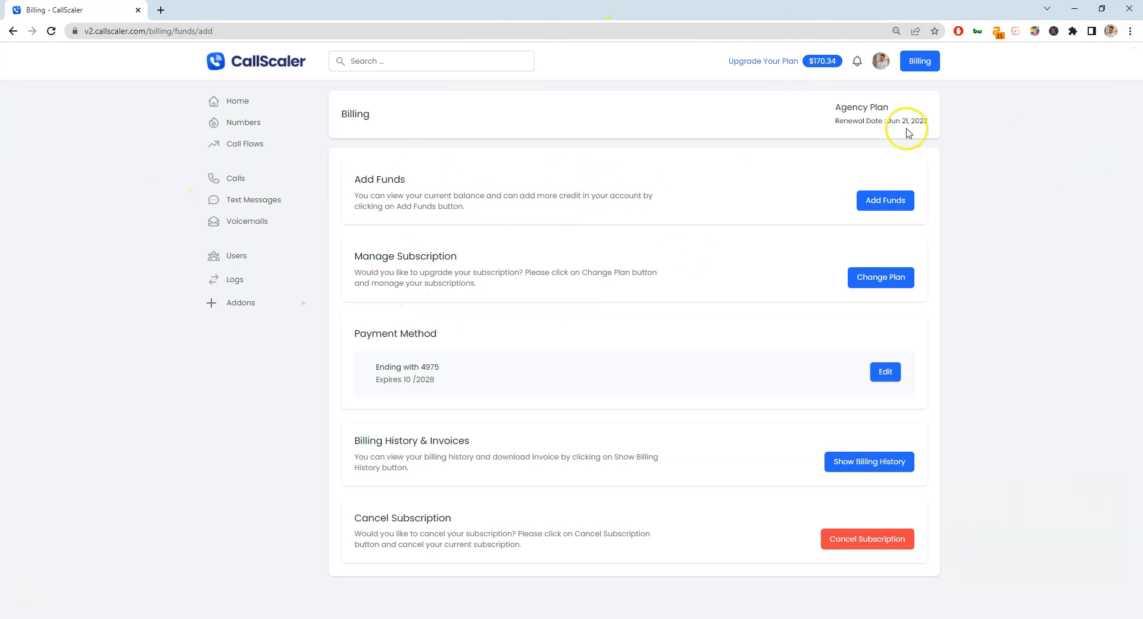
pyautogui.click(879, 58)
pyautogui.click(885, 110)
# Highlight the Auto Recharge Amount (20) and Low Balance Threshold (5) labels and tab through the fields.
pyautogui.moveTo(346, 215); pyautogui.dragTo(463, 215)
pyautogui.moveTo(446, 263); pyautogui.dragTo(327, 252)
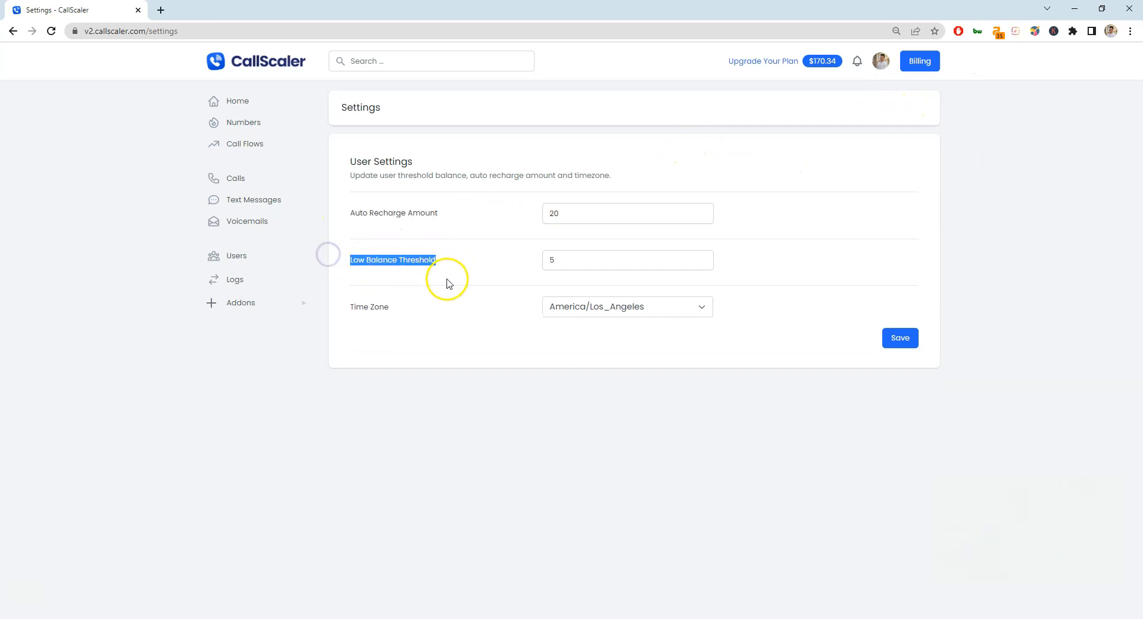
pyautogui.press('Tab')
pyautogui.click(538, 214)
pyautogui.press('Tab')
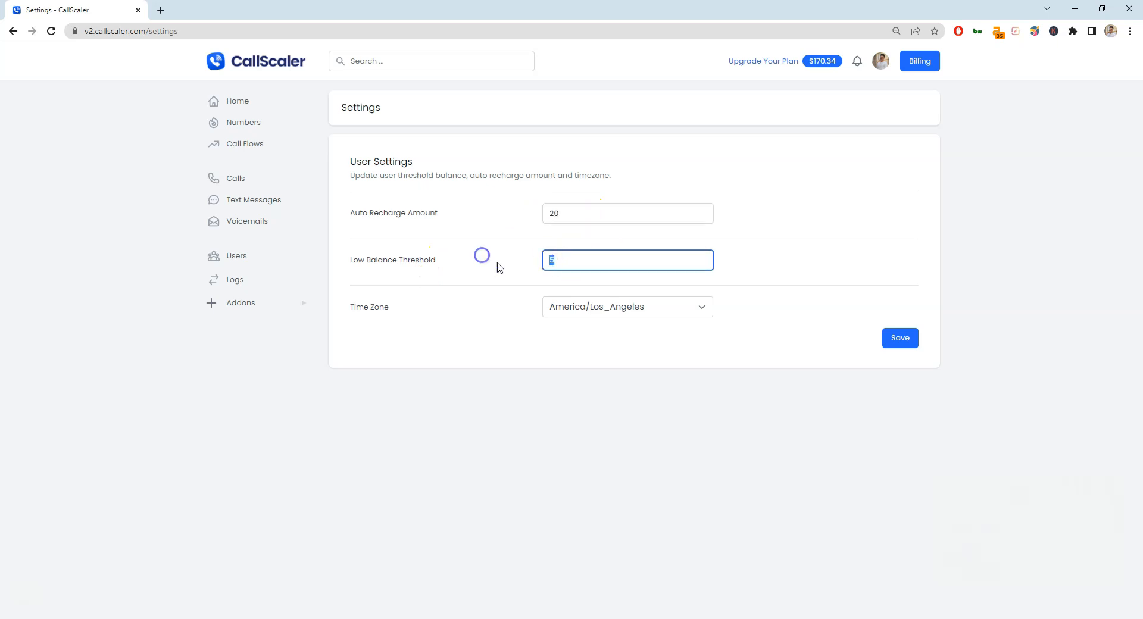
# Dismiss the threshold field's context menu and go to the Profile page via the account menu.
pyautogui.rightClick(560, 258)
pyautogui.click(455, 196)
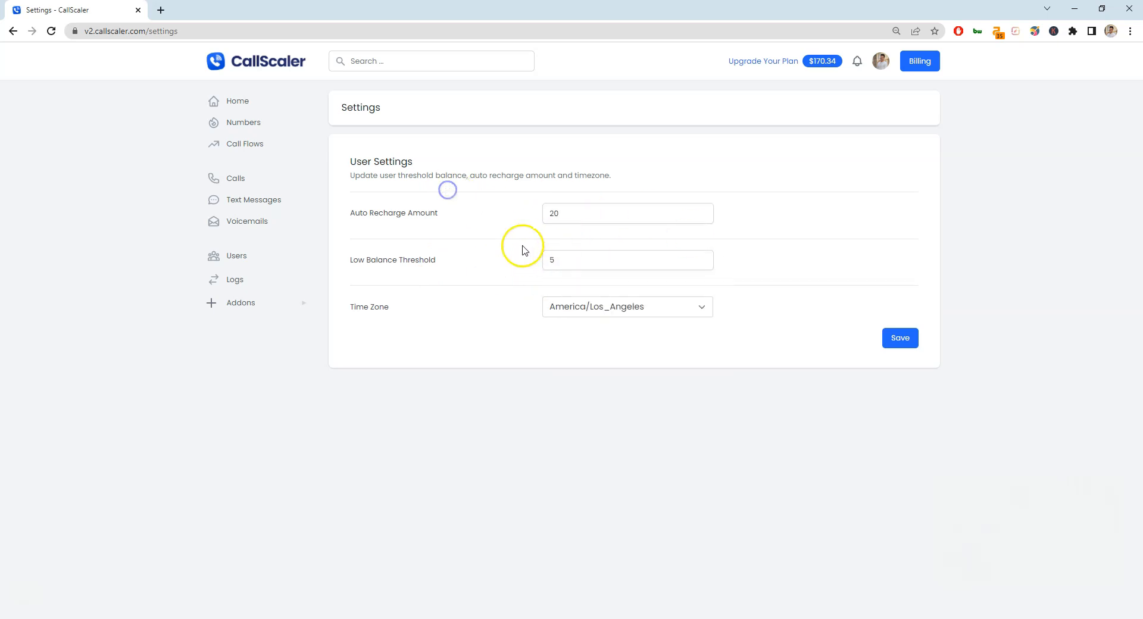
pyautogui.click(879, 61)
pyautogui.click(894, 85)
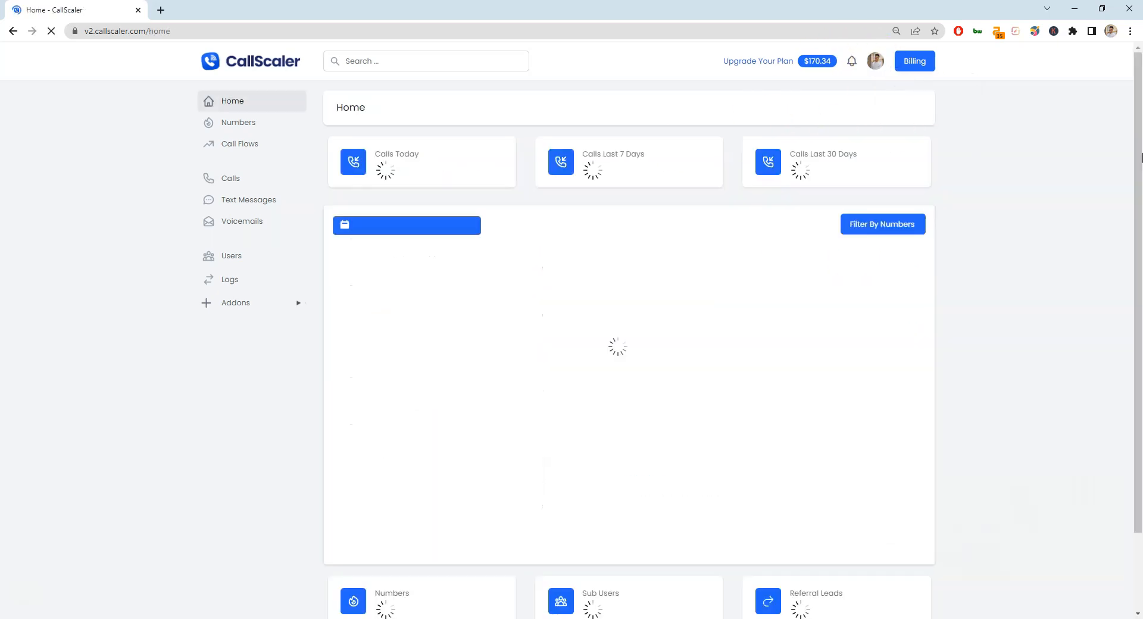